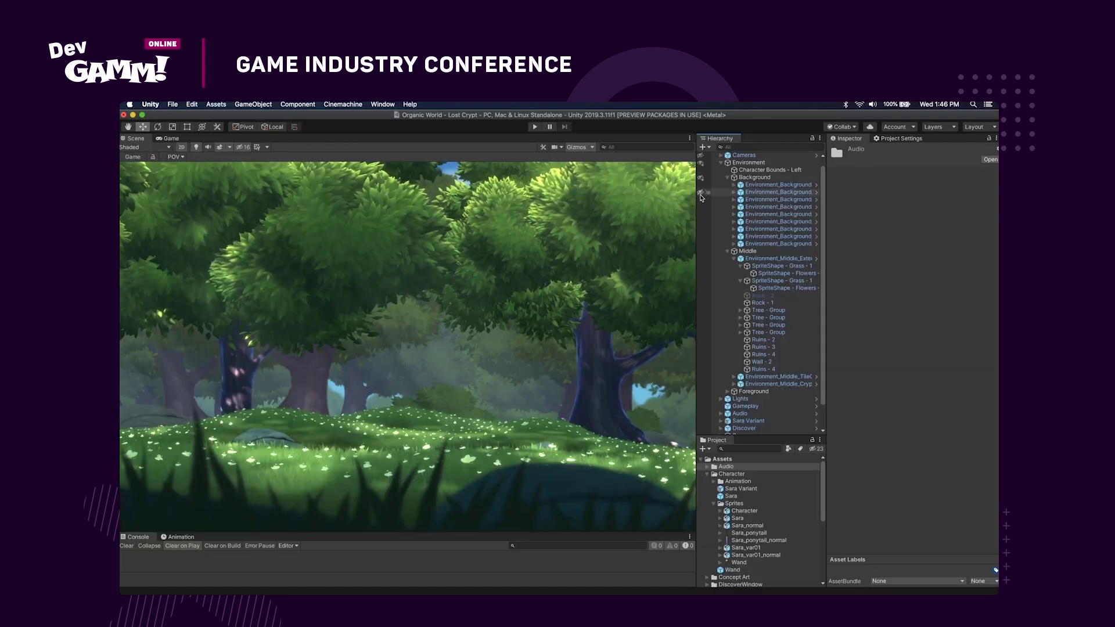
- Hide the remaining Environment_Background layers of the Background group in the scene, one after another
click(700, 207)
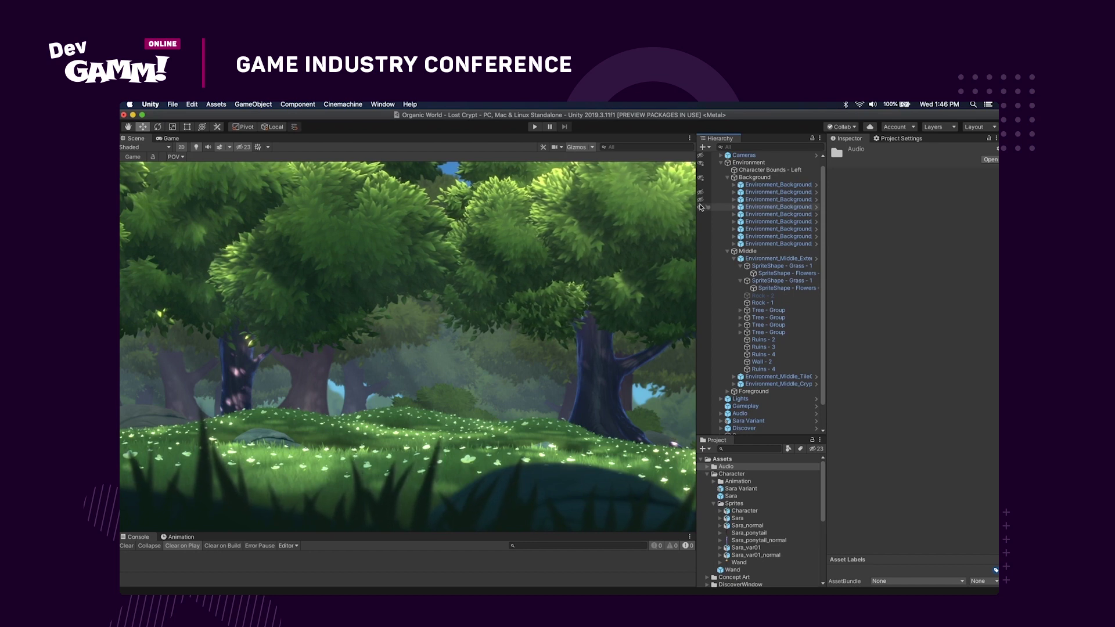
click(700, 214)
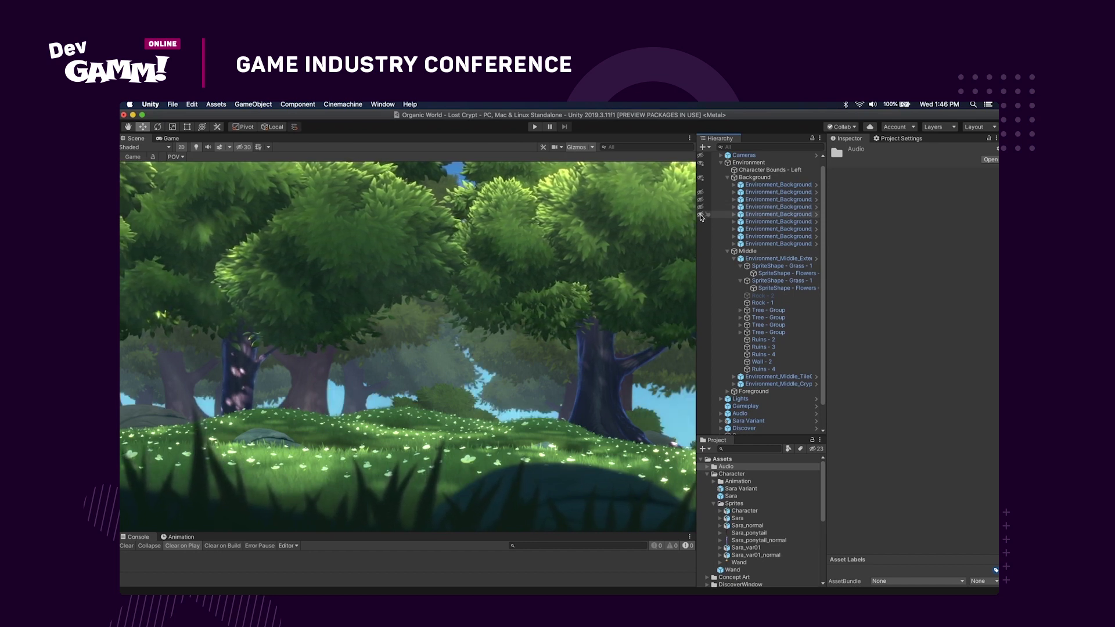
click(700, 222)
click(700, 229)
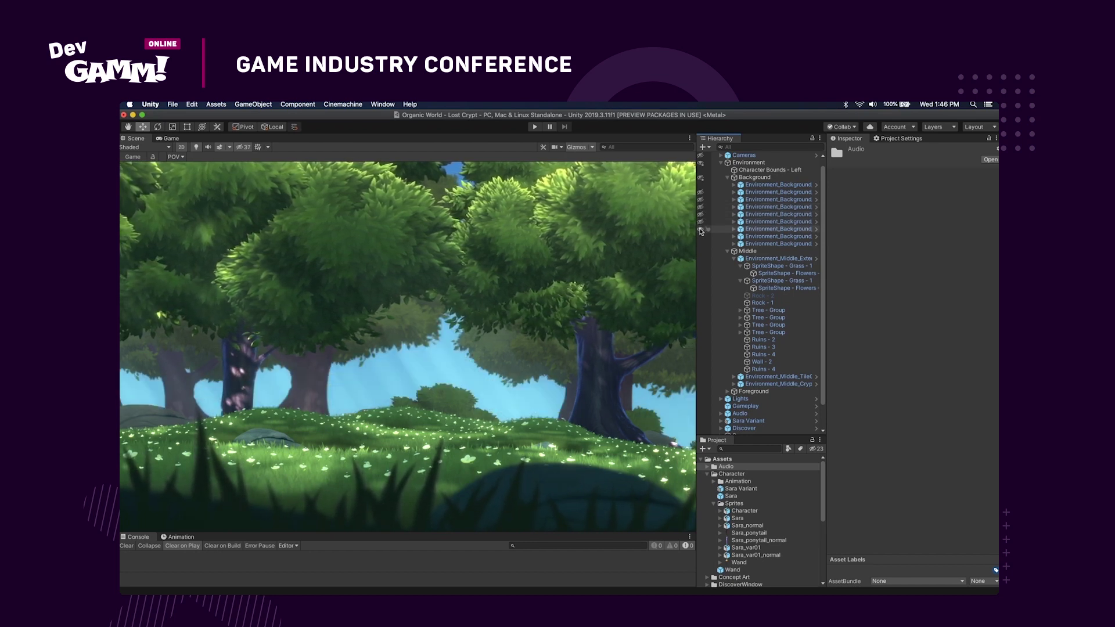
click(700, 237)
click(700, 238)
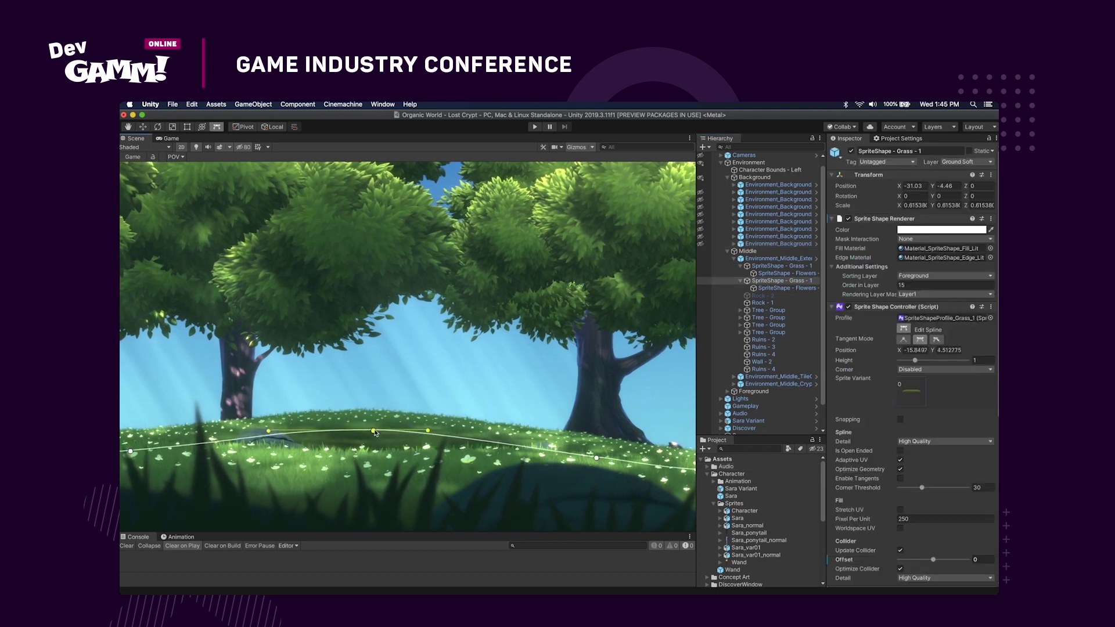
- Reshape the Ground Soft grass sprite shape by shifting its crest point sideways and adjusting the slope near the large tree
drag(378, 416, 327, 440)
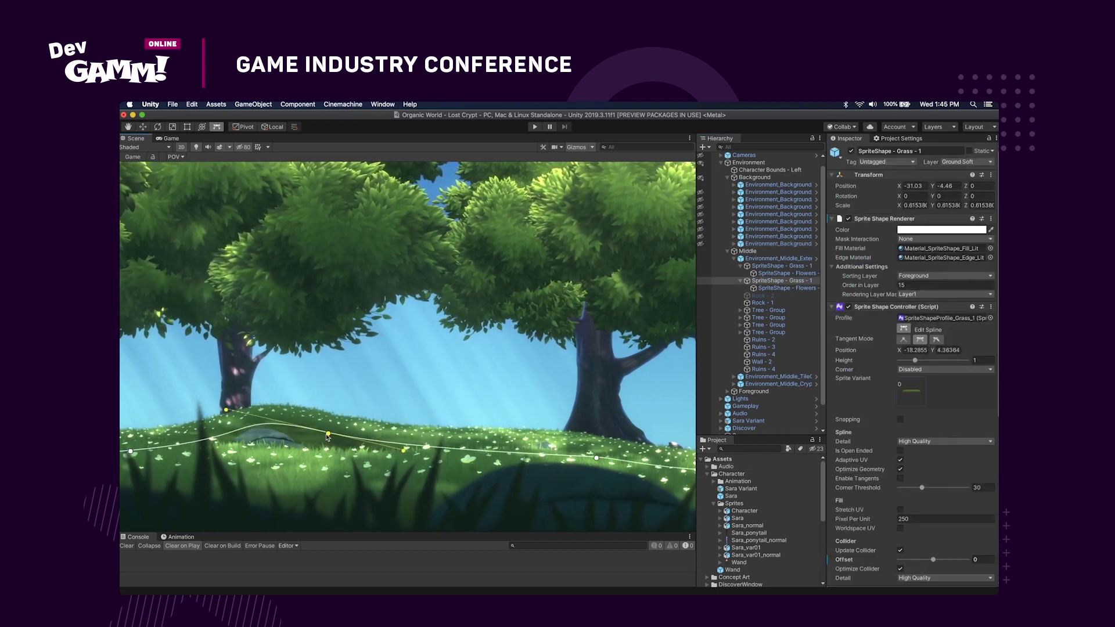
drag(511, 452, 559, 426)
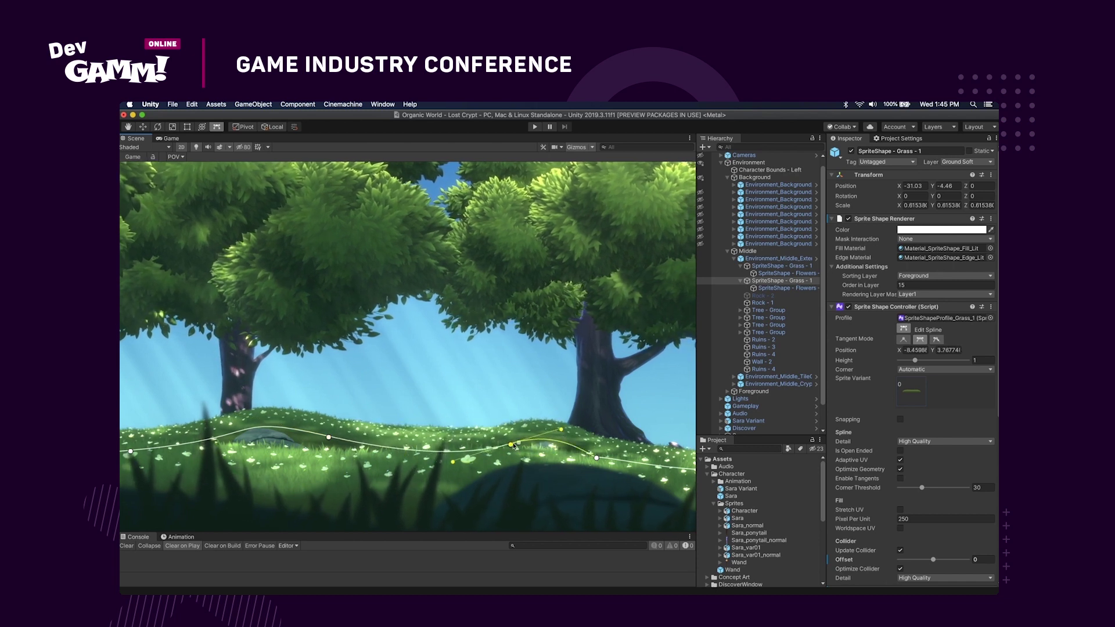
- Add a point to the Exterior-layer grass sprite shape's spline, raise it slightly, and lower the neighbouring crest point
click(782, 266)
click(371, 441)
mouse_move(372, 441)
mouse_down()
mouse_move(379, 427)
mouse_move(371, 430)
mouse_up()
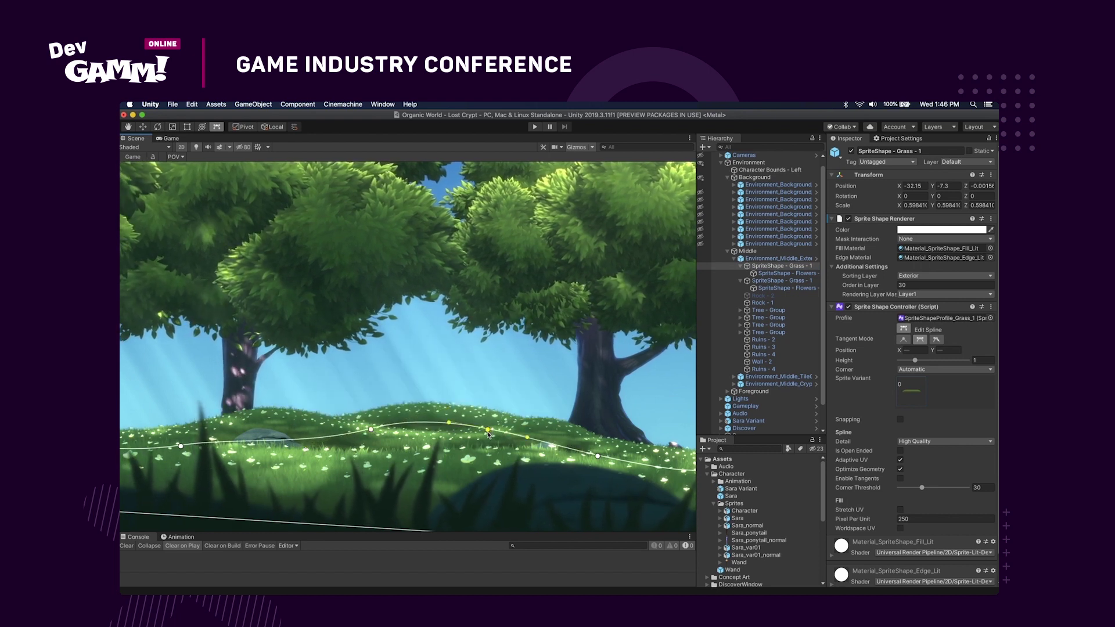
drag(485, 432, 485, 443)
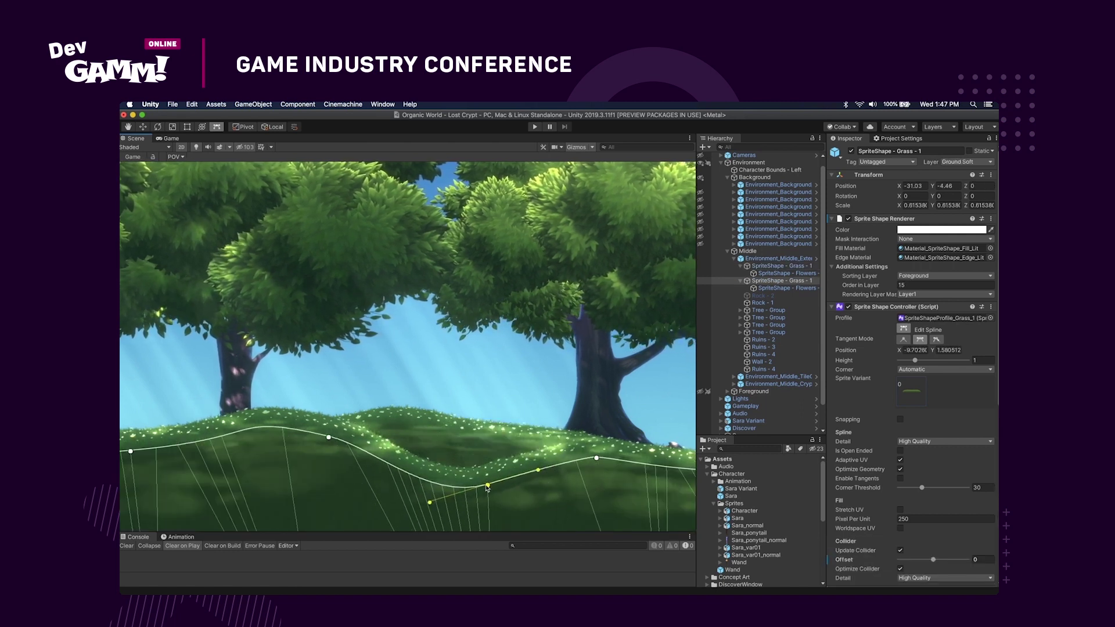
- Raise the dip of the Ground Soft grass spline into a hill, shift the neighbouring point, and add a slightly lowered slope point
drag(487, 488, 481, 430)
drag(329, 437, 282, 446)
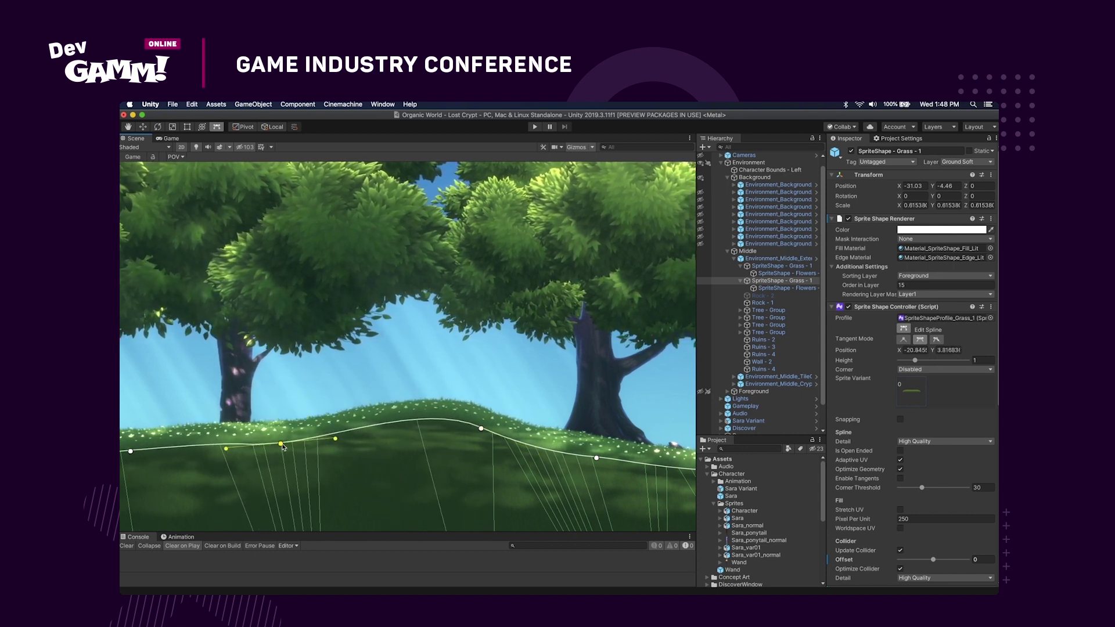
click(374, 424)
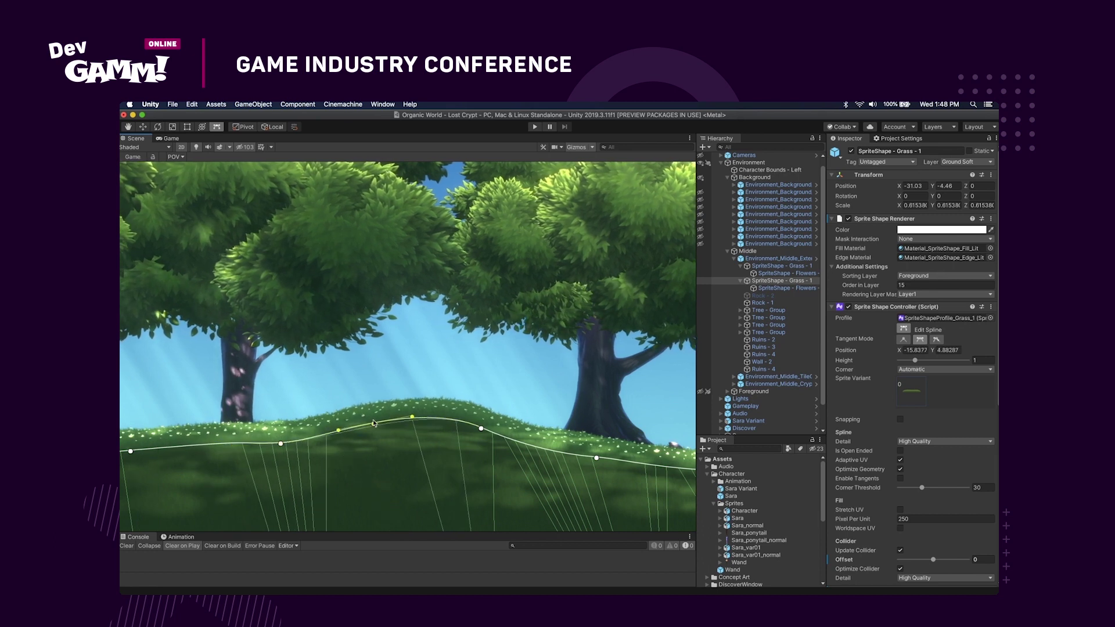
mouse_move(373, 422)
mouse_down()
mouse_move(409, 396)
mouse_move(377, 431)
mouse_up()
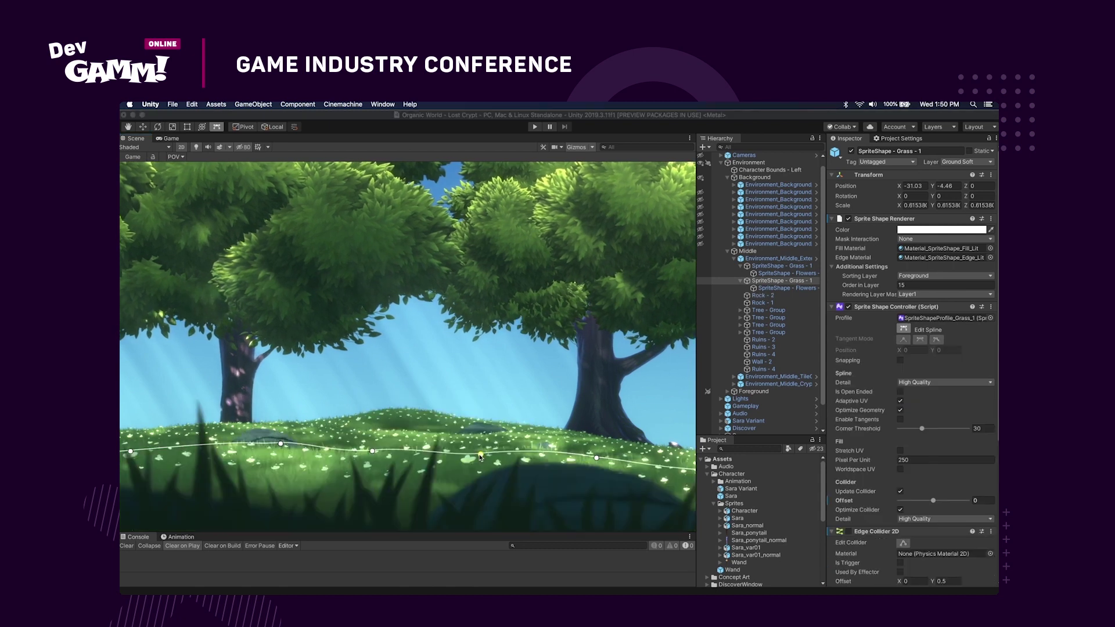
- Reshape the Ground Soft grass hill beneath Rock - 2 by raising its crest point and pulling it down again
drag(464, 436, 466, 430)
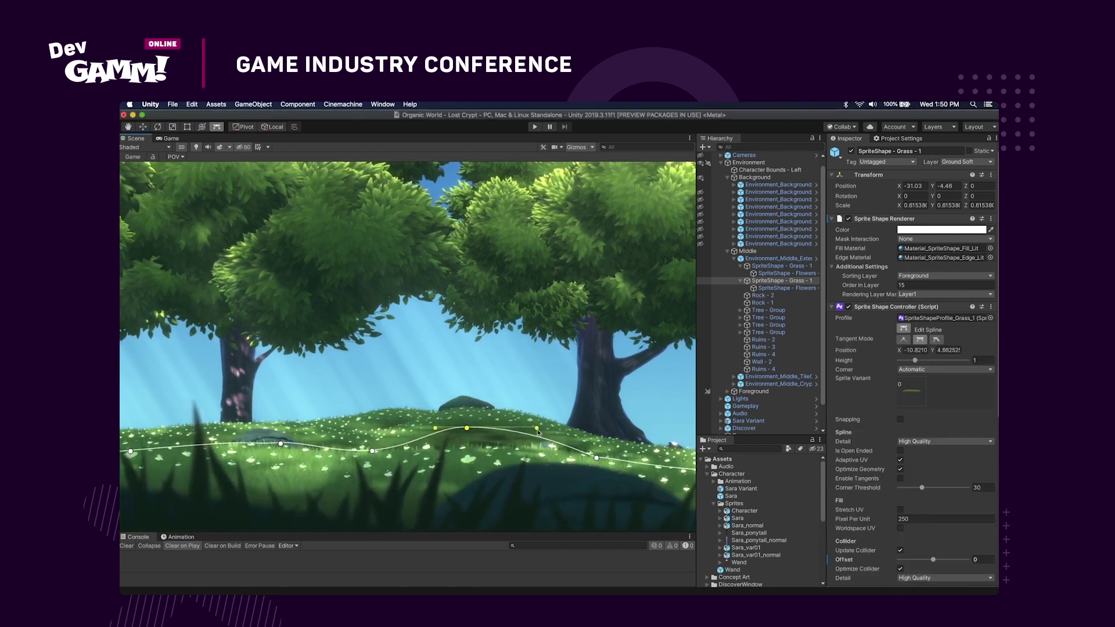
drag(537, 429, 486, 411)
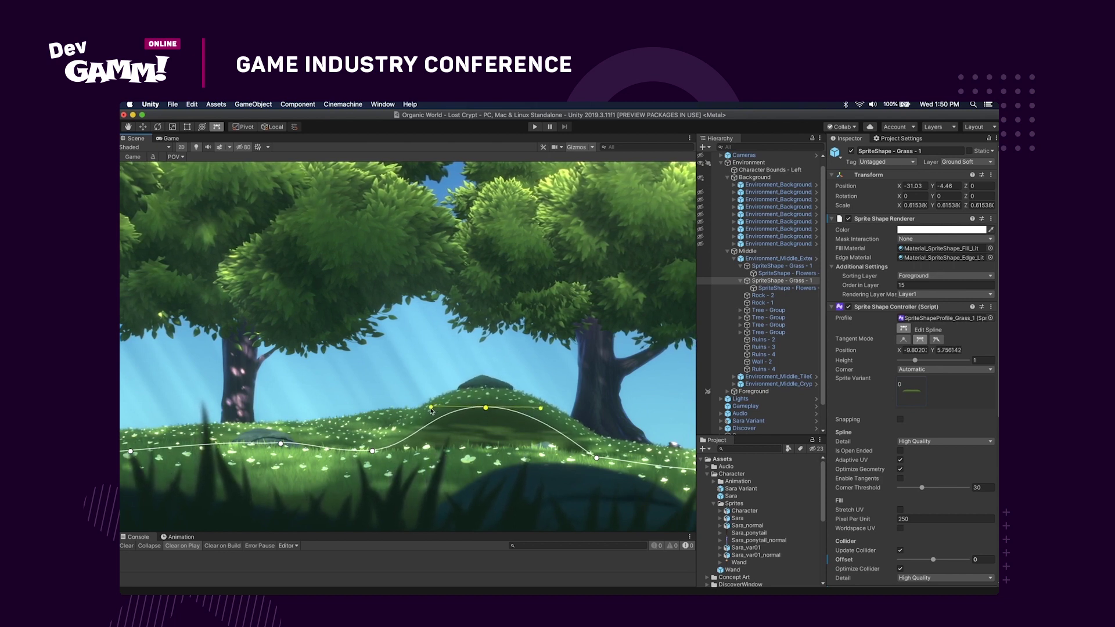
drag(486, 408, 487, 444)
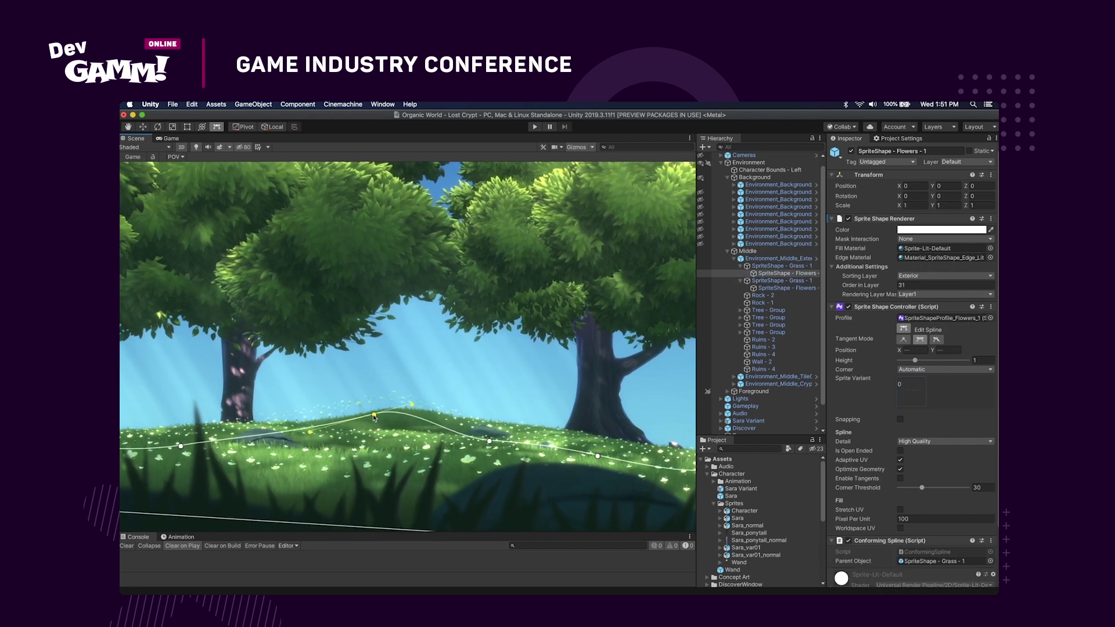
- Lower the crest point of the Exterior flowers spline and shift the matching point on its parent grass sprite shape
mouse_move(374, 415)
mouse_down()
mouse_move(373, 389)
mouse_move(316, 381)
mouse_move(324, 419)
mouse_move(368, 430)
mouse_move(376, 401)
mouse_move(373, 428)
mouse_up()
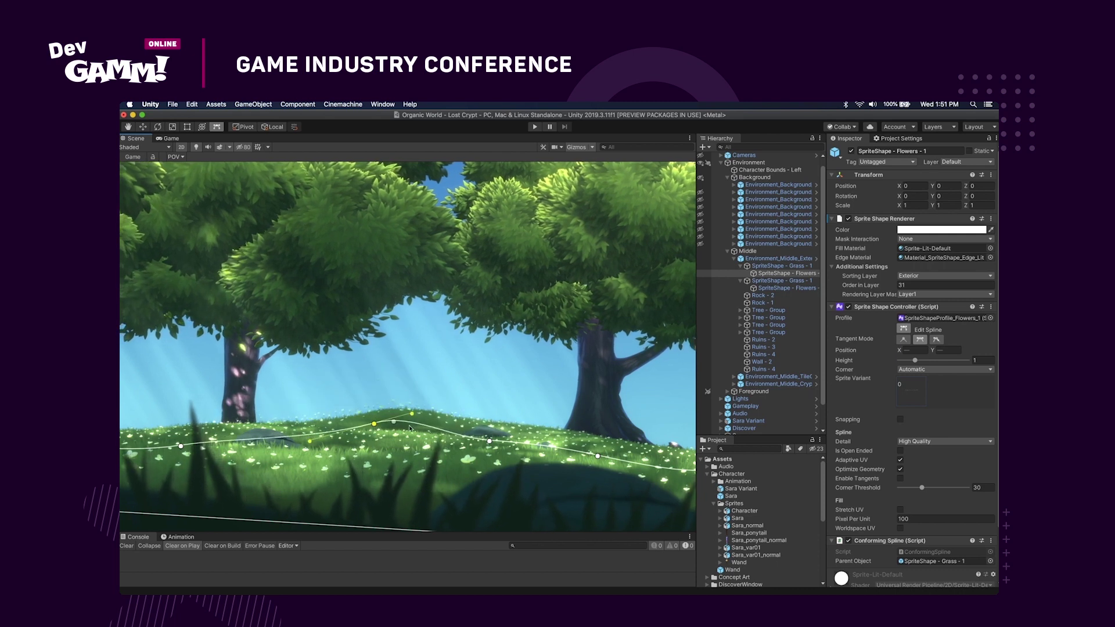
click(791, 268)
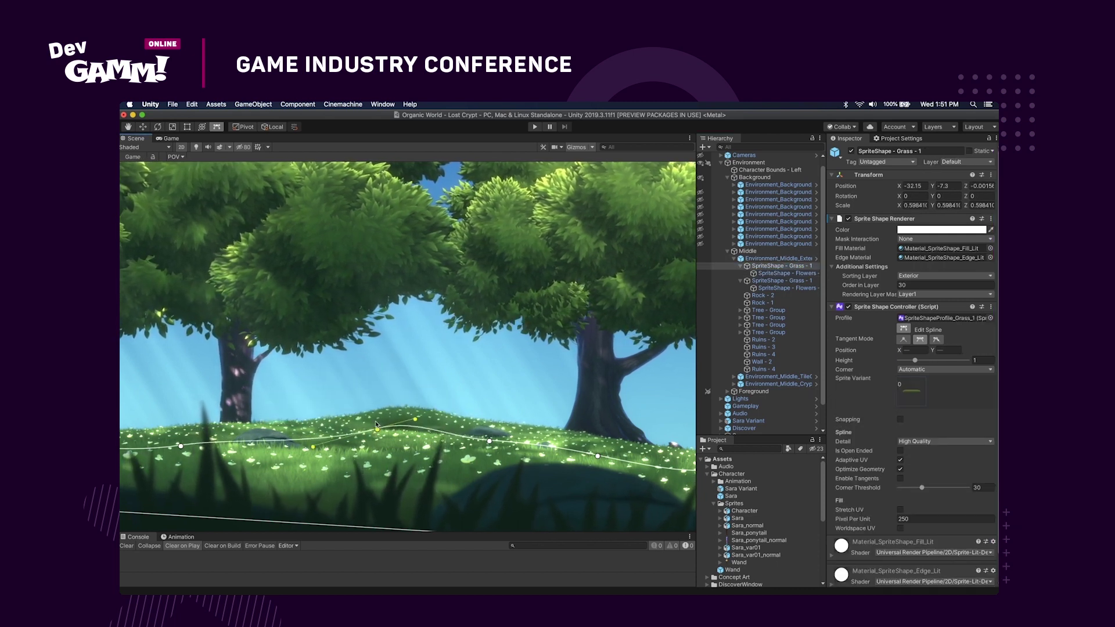
mouse_move(377, 429)
mouse_down()
mouse_move(378, 387)
mouse_move(362, 434)
mouse_up()
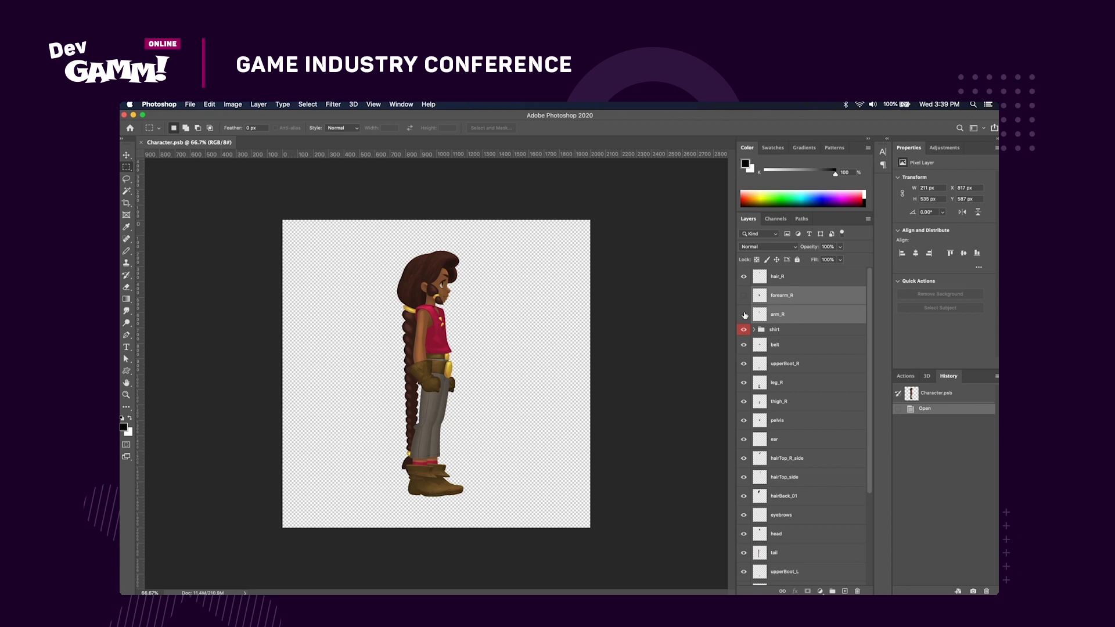
- In Photoshop, toggle the visibility of the arm_R, forearm_R and head-area layers in Character.psb to check the separate body parts
click(744, 315)
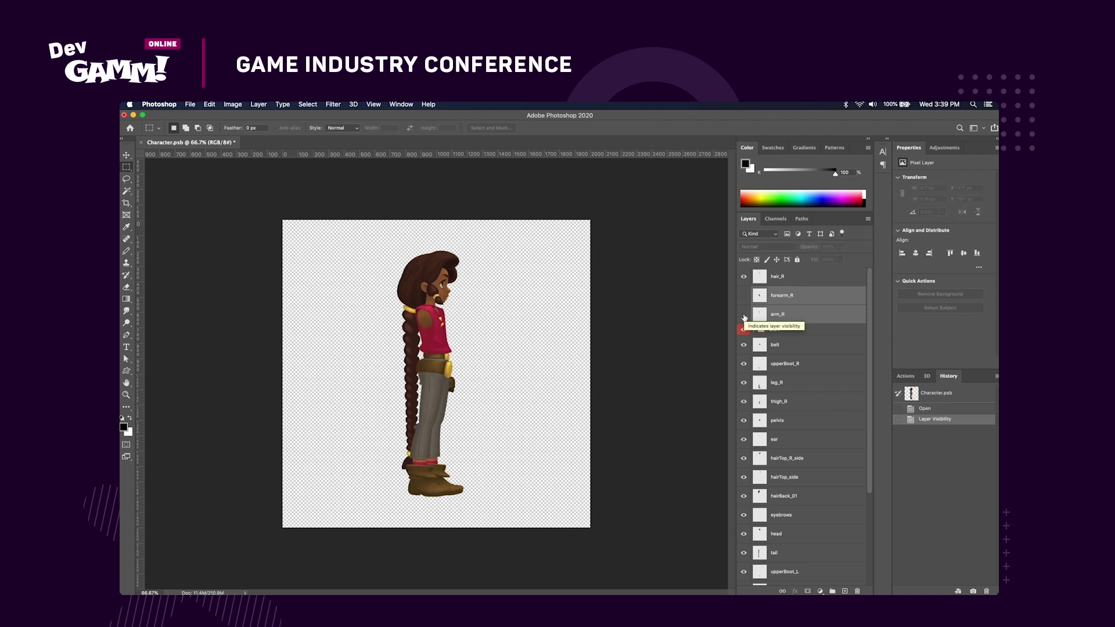
click(744, 295)
click(744, 441)
click(744, 441)
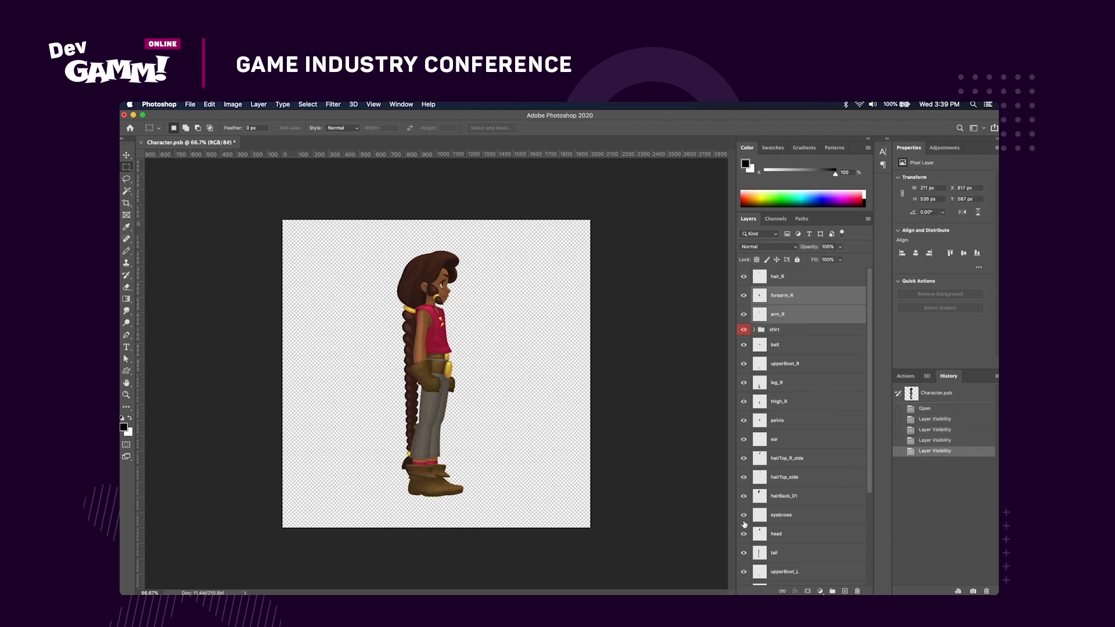
drag(743, 535, 742, 457)
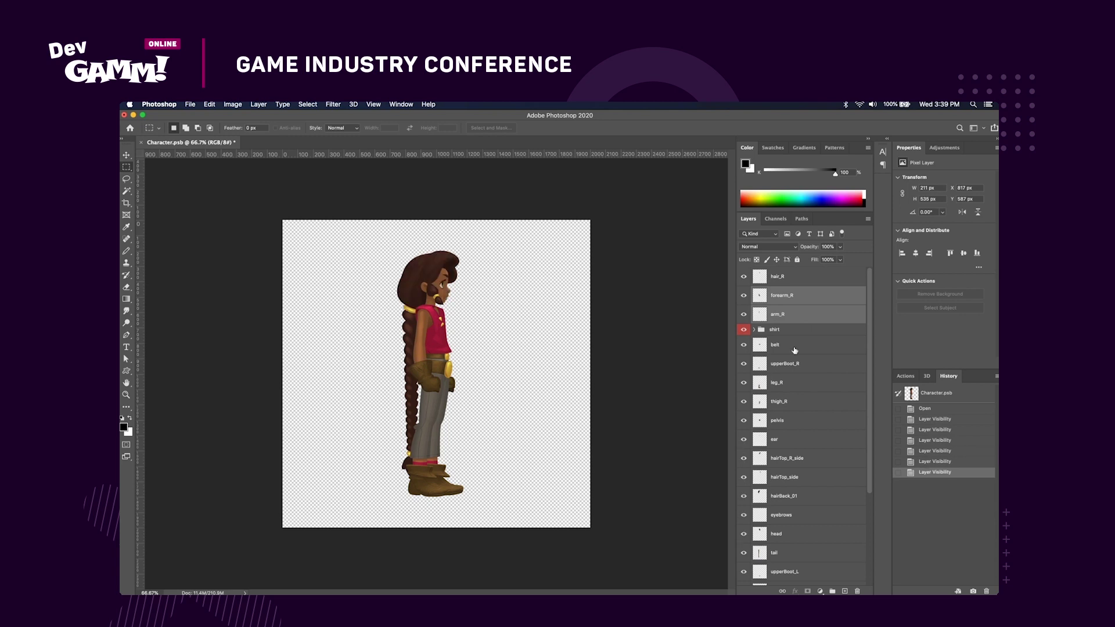
- Try moving the character's arm layers away from the body with the Move tool, and undo the move
key(v)
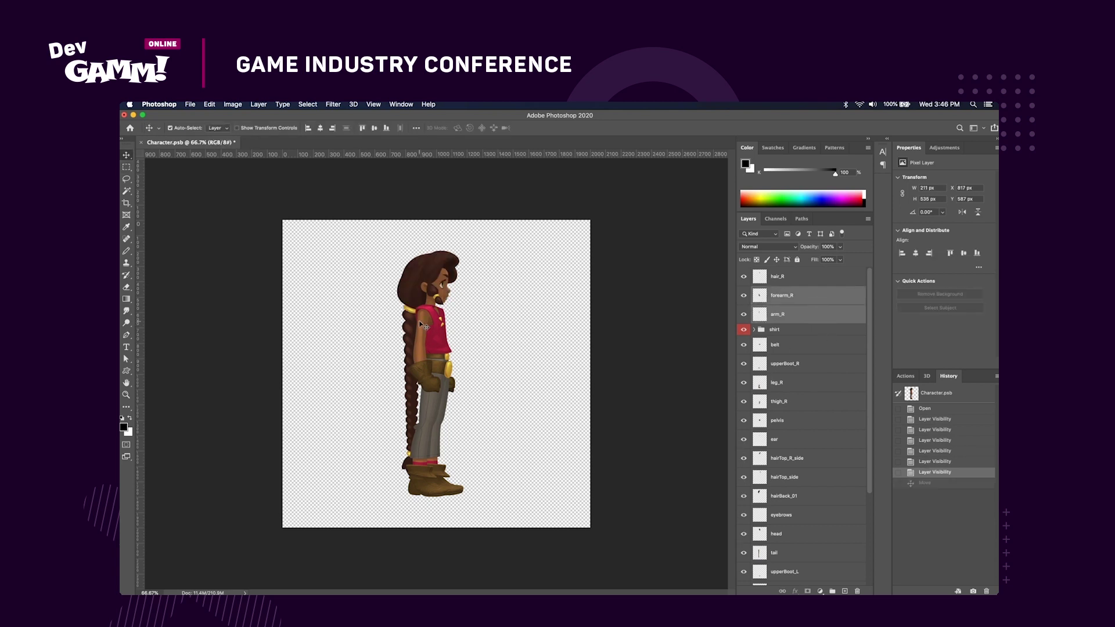
drag(422, 323, 507, 327)
key(super+z)
- Save the layered Character.psb document
click(190, 104)
click(218, 208)
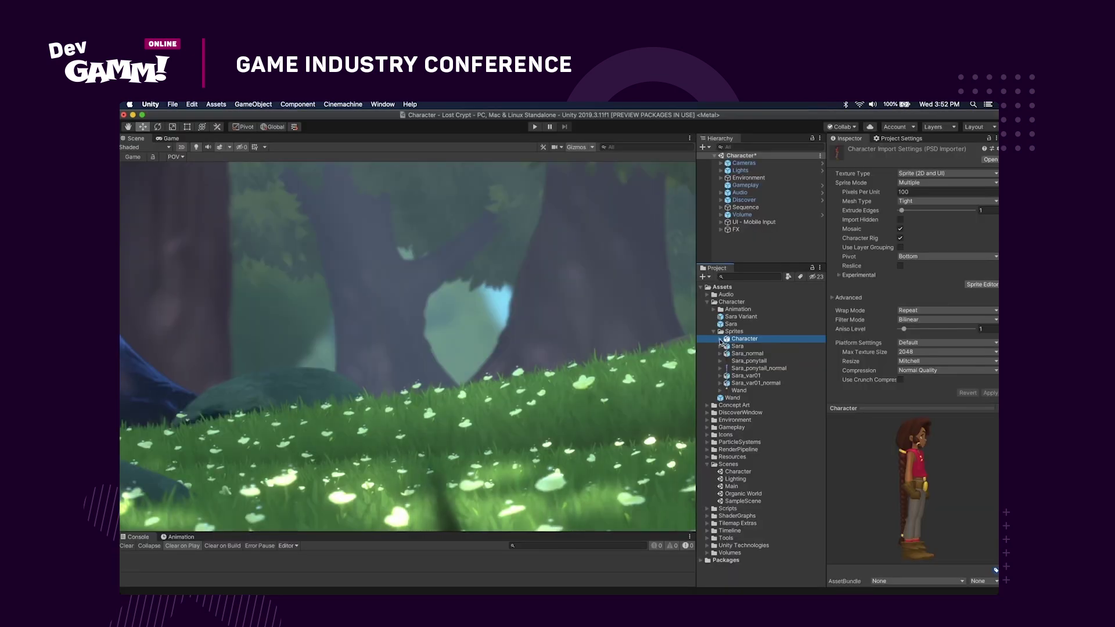
- In Unity, examine the Character asset's generated parts and its Mosaic and Character Rig import options
click(720, 339)
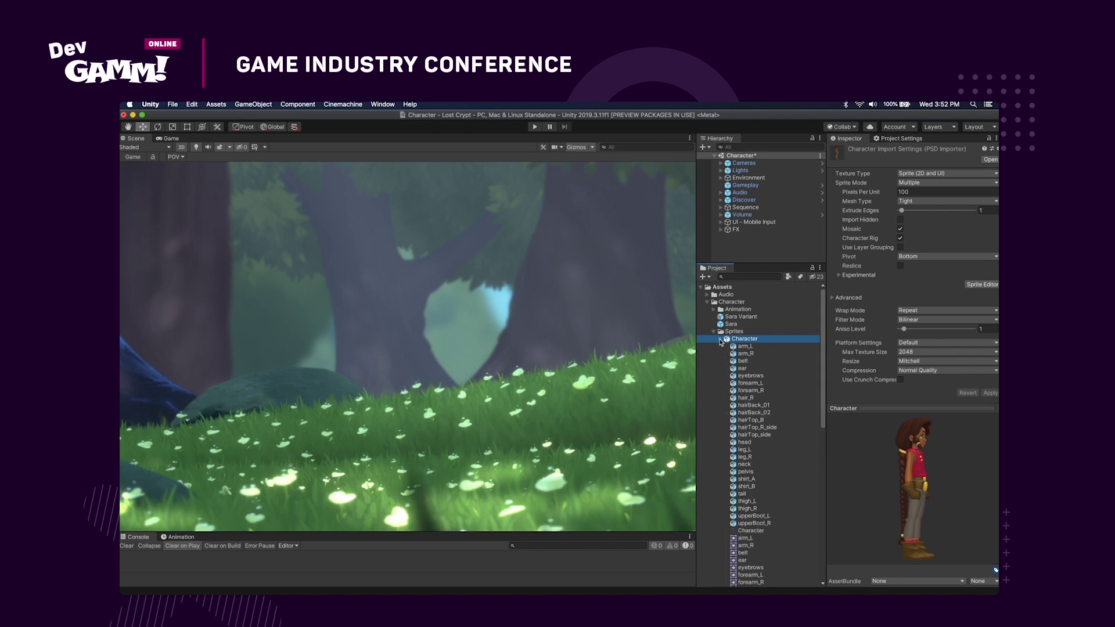
click(721, 339)
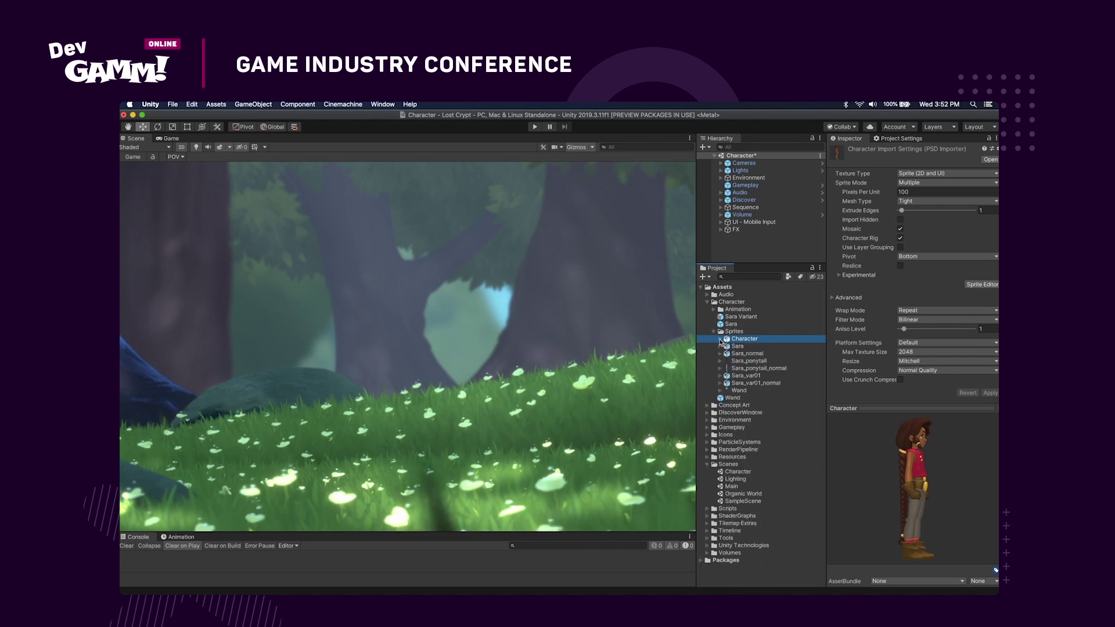
click(900, 230)
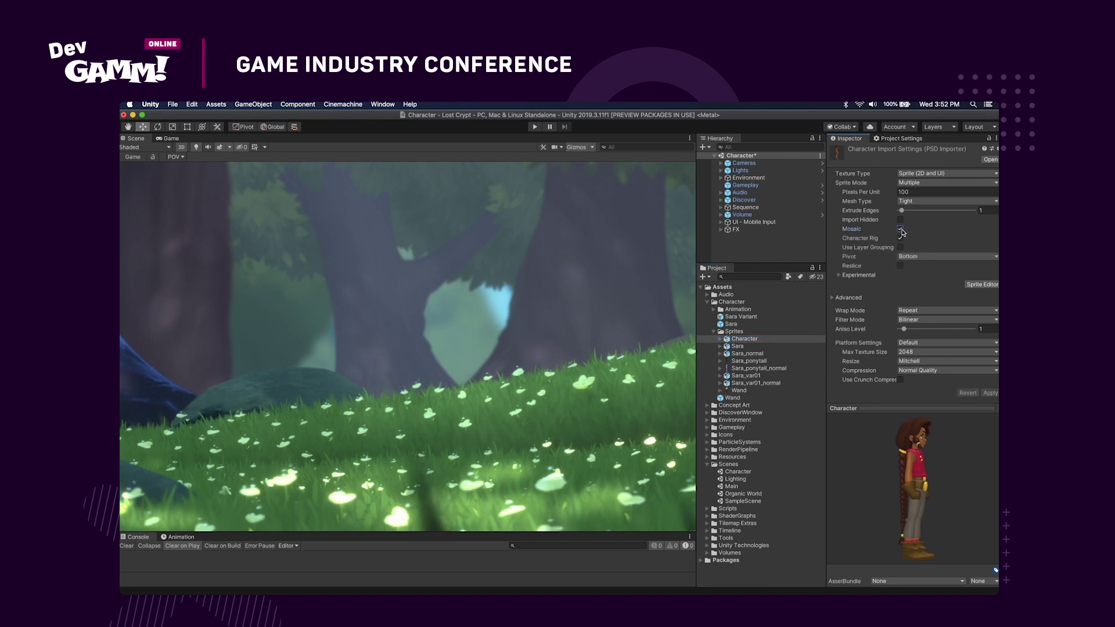
click(900, 239)
- Examine the packed Character texture among the Character asset's sub-assets
click(722, 340)
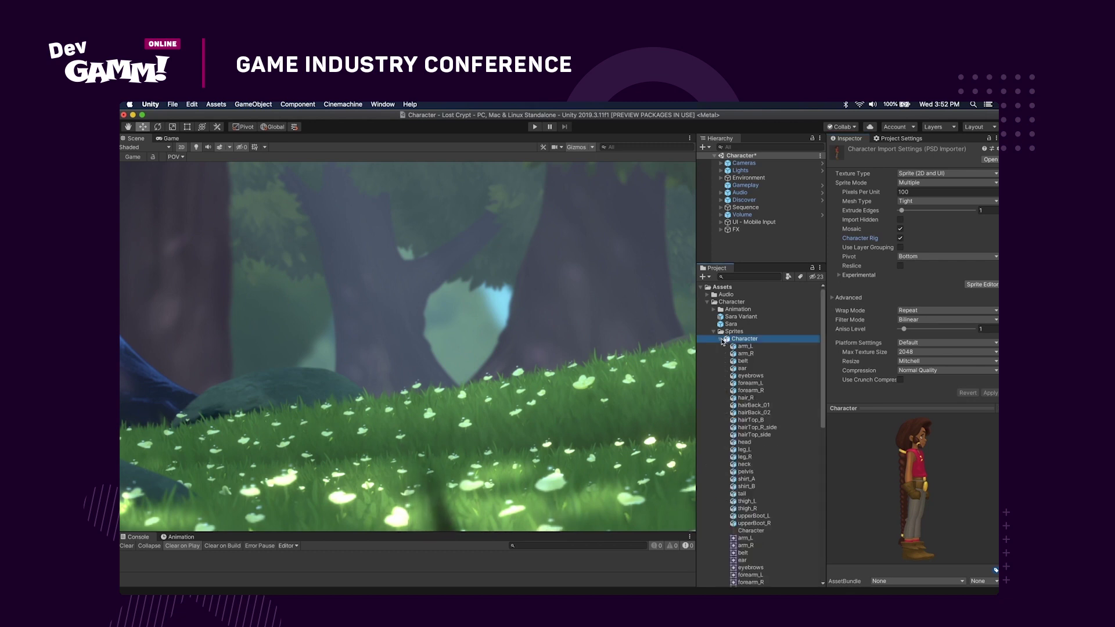
drag(823, 324, 809, 388)
click(811, 376)
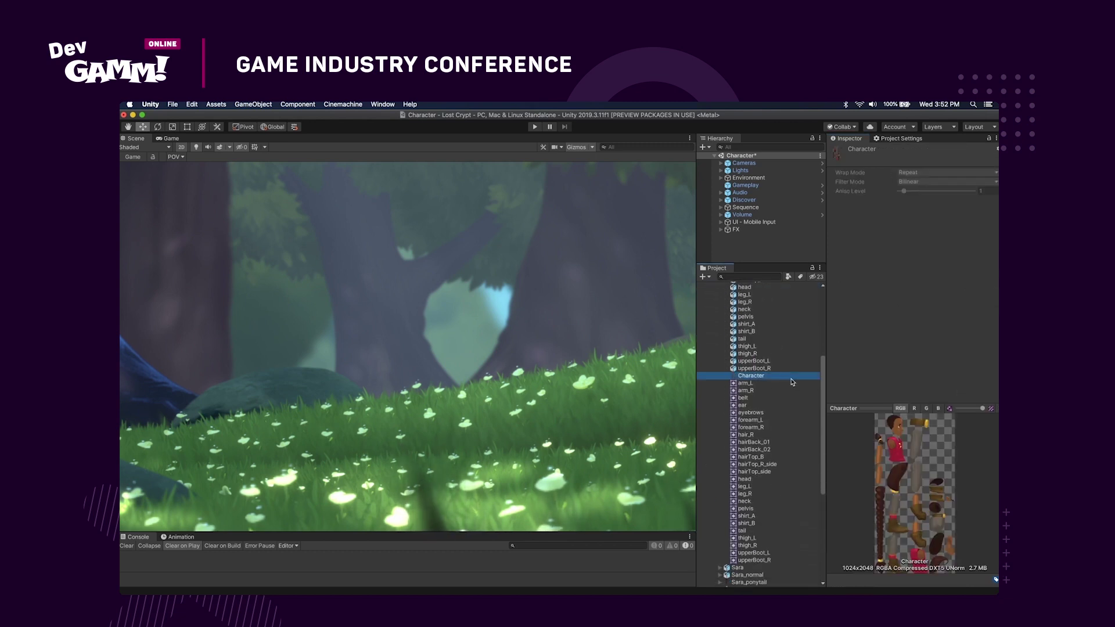
- Open the Character asset in the Sprite Editor and switch it to the Skinning Editor
scroll(823, 383, up, 5)
click(744, 338)
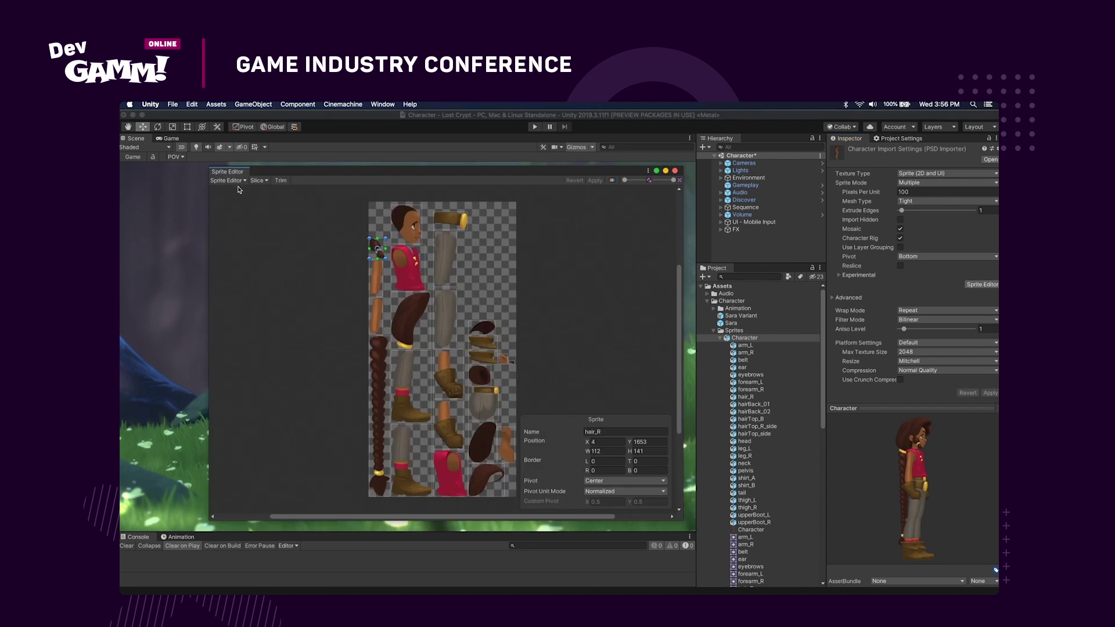
click(233, 180)
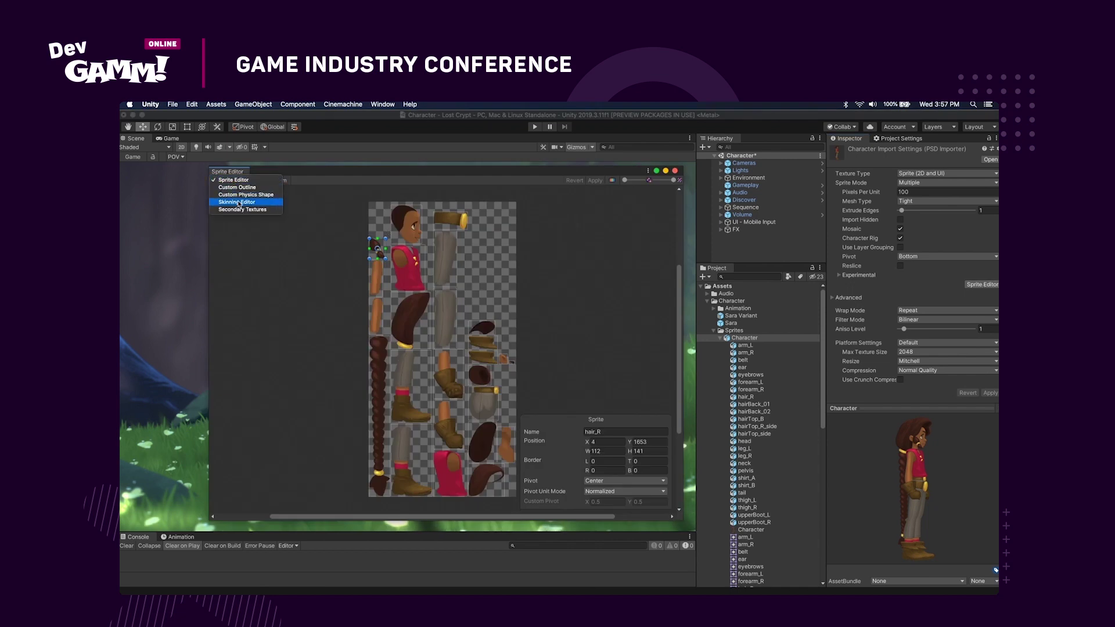
click(238, 203)
- Create a chain of four bones from the character's pelvis through the spine and neck to the head
click(255, 232)
click(443, 335)
click(436, 312)
click(436, 284)
click(439, 271)
click(442, 244)
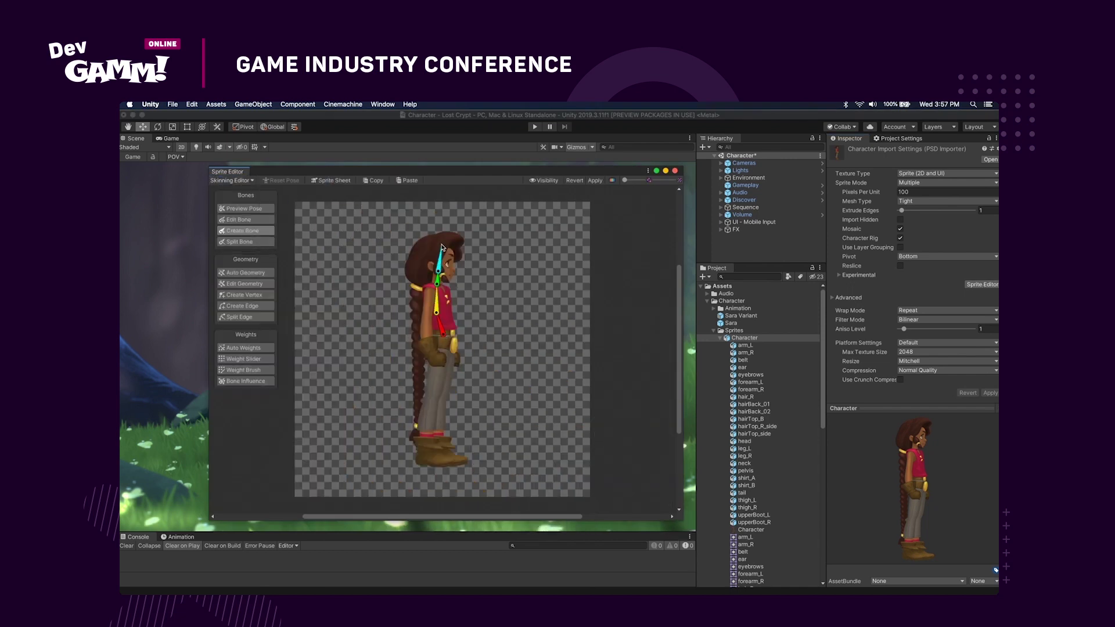
- Create three-bone chains for both arms, each running from the shoulder through the elbow and wrist to the hand
click(427, 286)
click(422, 322)
click(428, 355)
click(441, 364)
click(446, 288)
click(449, 315)
click(453, 347)
click(456, 363)
- Create the leg bone chain from the hip through the knee, ankle and heel to the toes
click(441, 328)
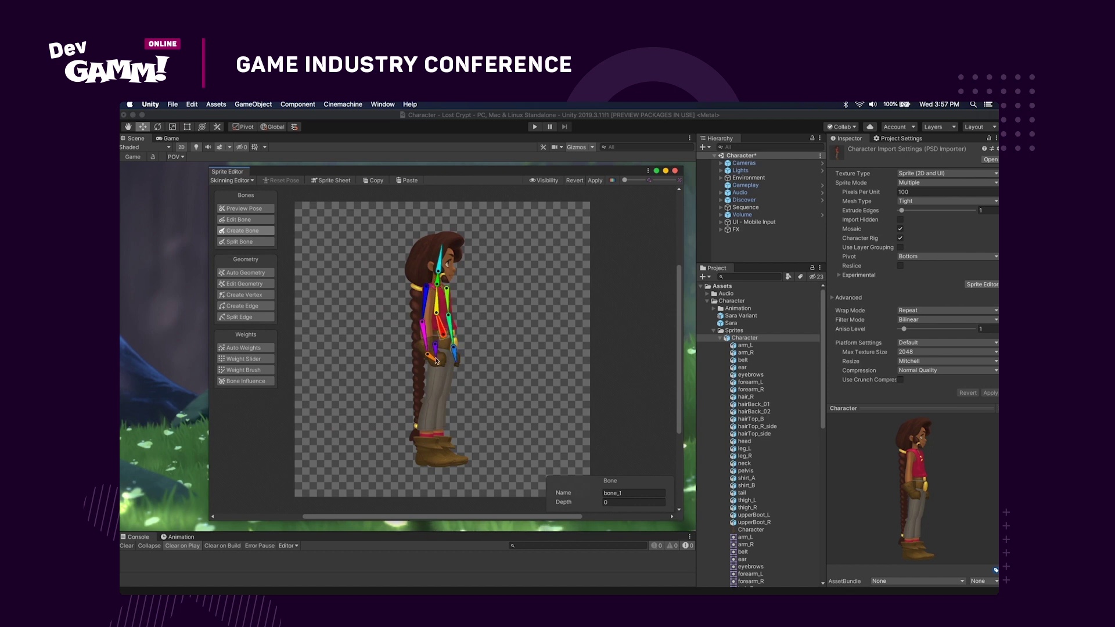
click(445, 347)
click(441, 396)
click(436, 440)
click(440, 455)
click(466, 461)
- Create bones for the hair, branching from the head to the back hair and down the braid
click(439, 267)
click(421, 269)
click(415, 292)
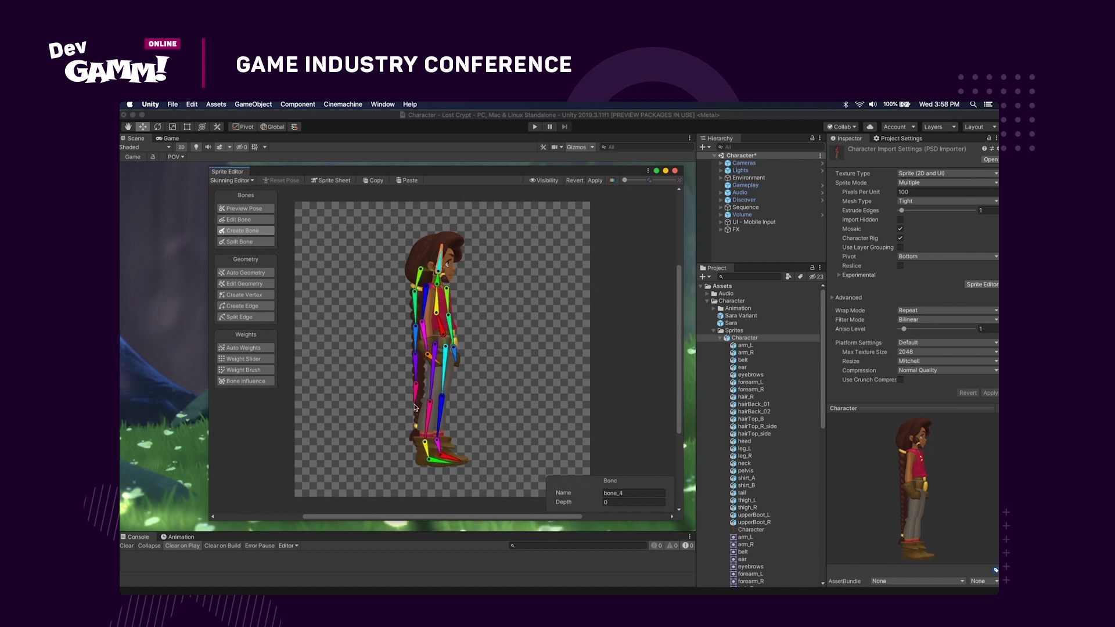
- Generate automatic geometry for the character's sprites and lower the overlay opacity in the visibility settings
click(245, 273)
click(610, 500)
click(544, 180)
drag(641, 203, 628, 202)
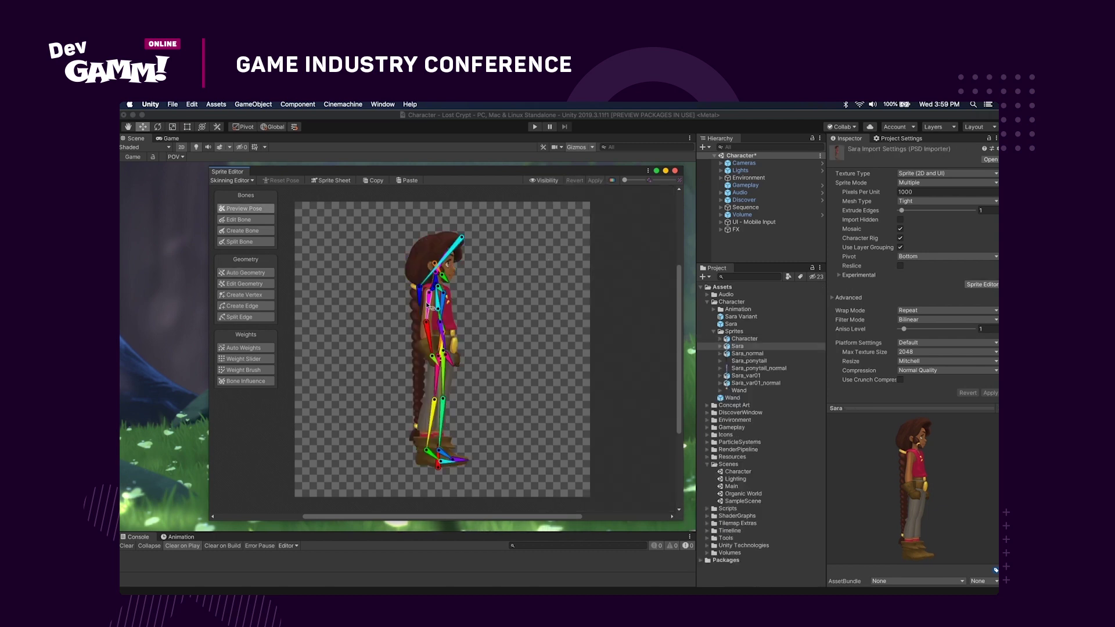
- Preview a pose on the Sara rig with one arm swung backward and the left leg raised and bent
drag(430, 307, 409, 292)
click(445, 376)
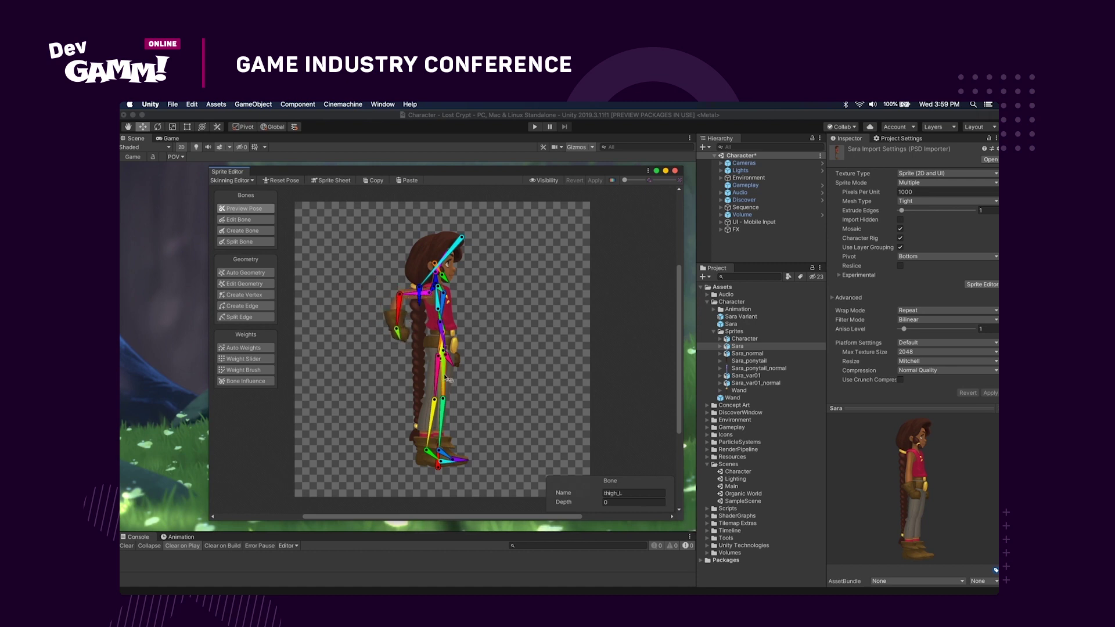
drag(445, 376, 485, 397)
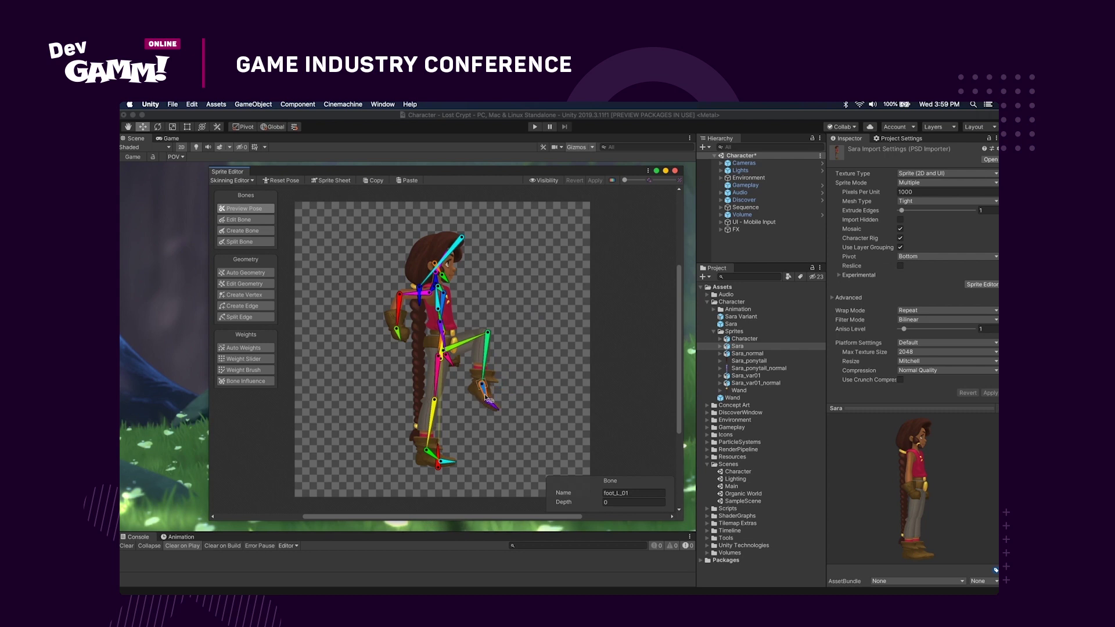
- Lower the raised left thigh to about horizontal in the pose preview and close the Sprite Editor
drag(475, 338, 477, 352)
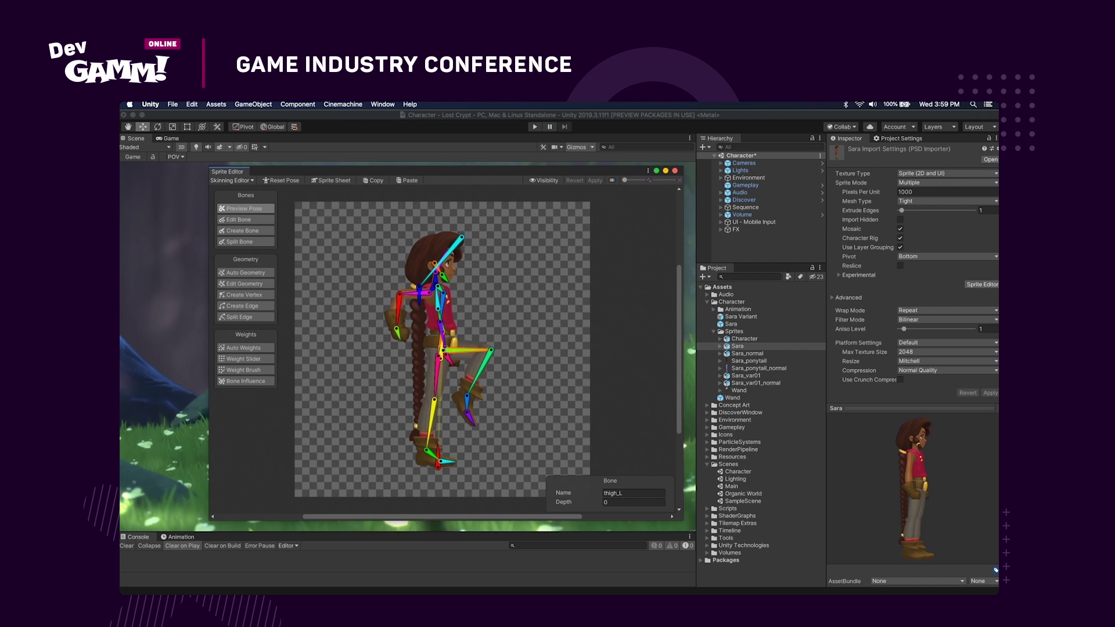
click(674, 171)
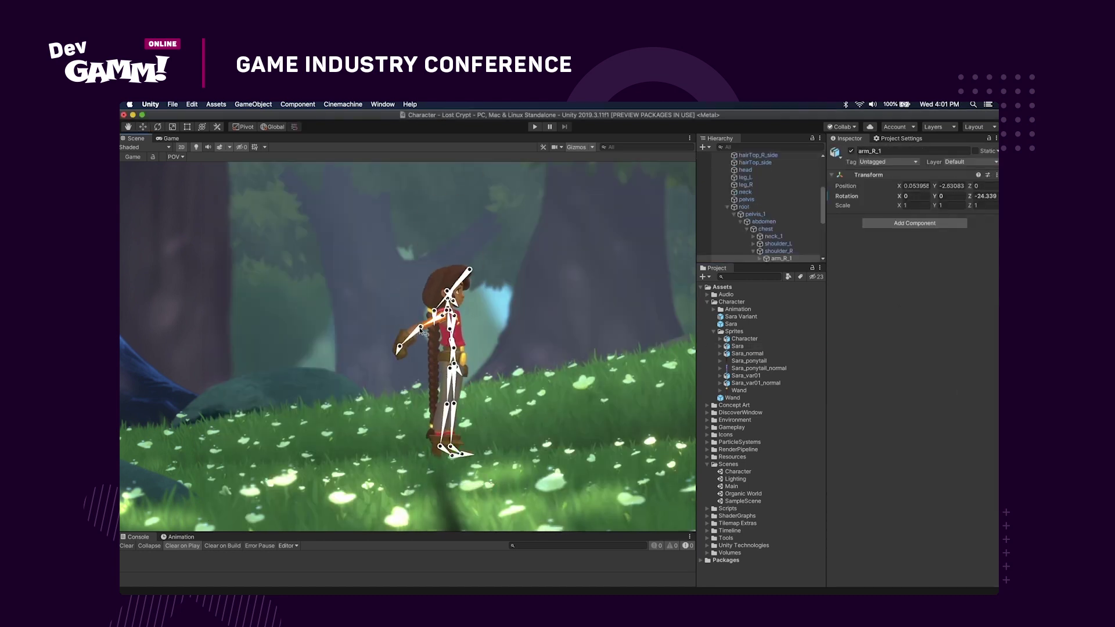
- Pose Sara in the scene with the right arm swung backward and the left leg raised and bent at the knee
drag(420, 329, 419, 325)
drag(405, 339, 415, 347)
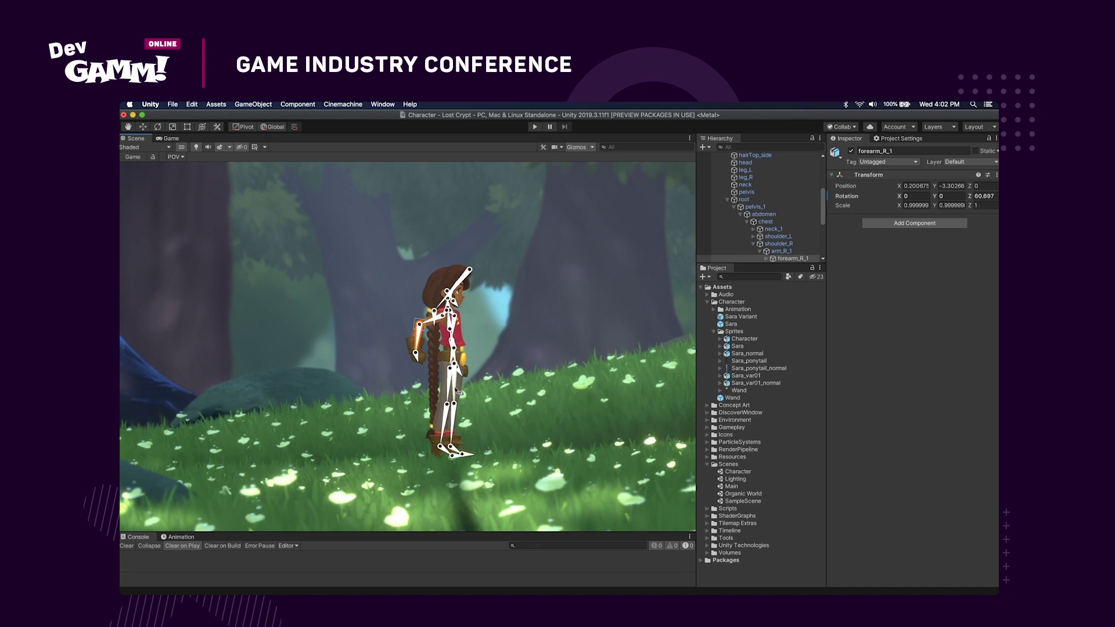
drag(453, 387, 504, 428)
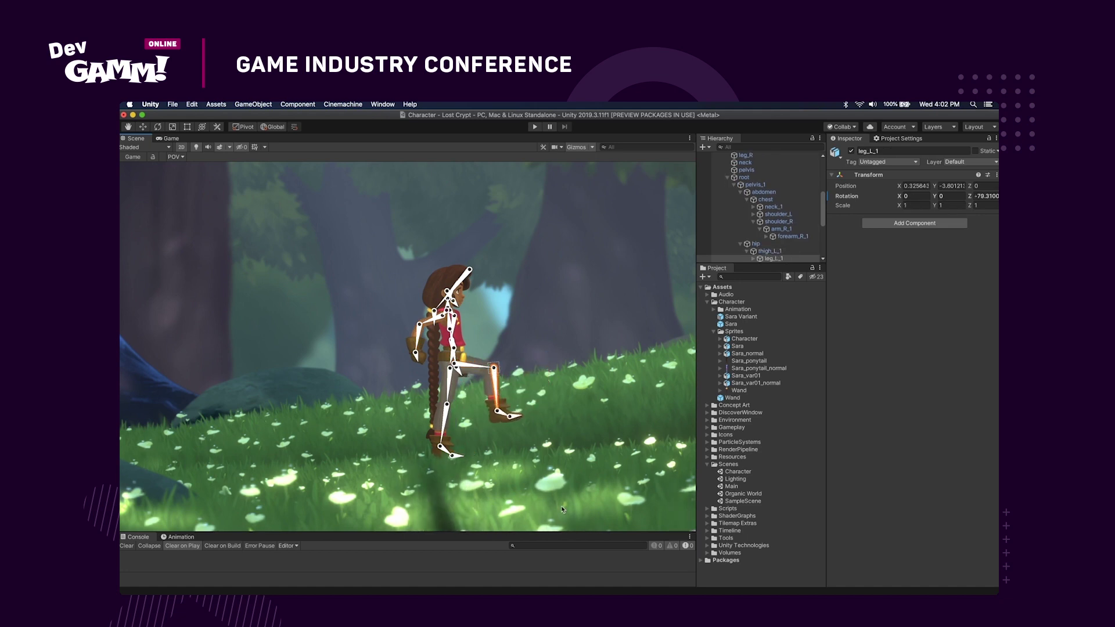
- Examine the Sprite Skin and Sprite Resolver components of Sara's sprites one by one, starting from arm_L
scroll(772, 198, up, 5)
click(781, 179)
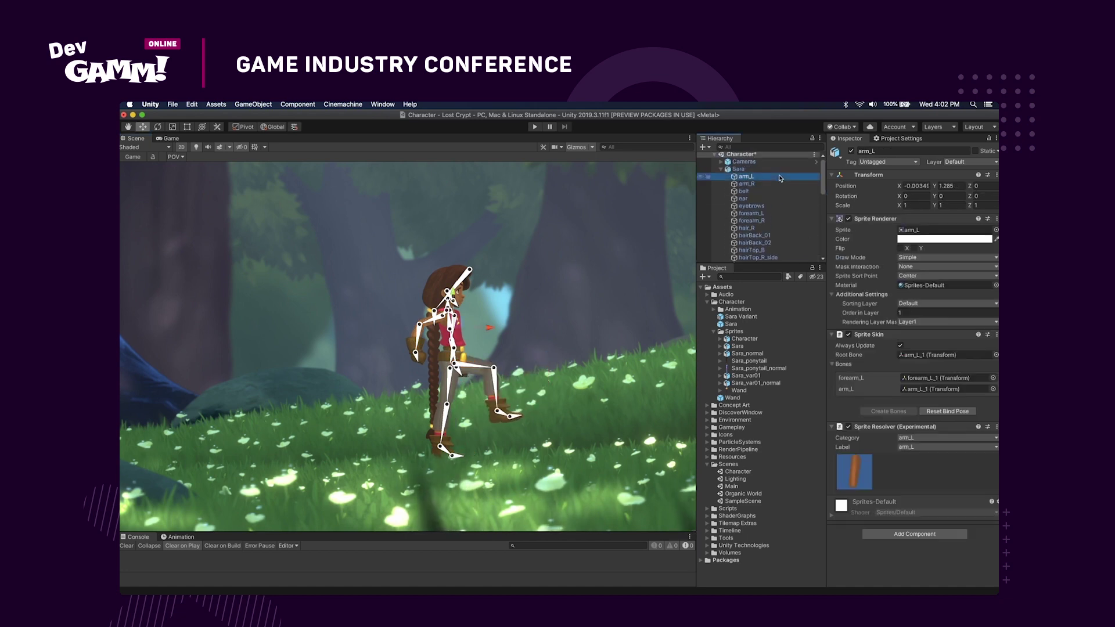
key(Down)
key(Down)
key(Down)
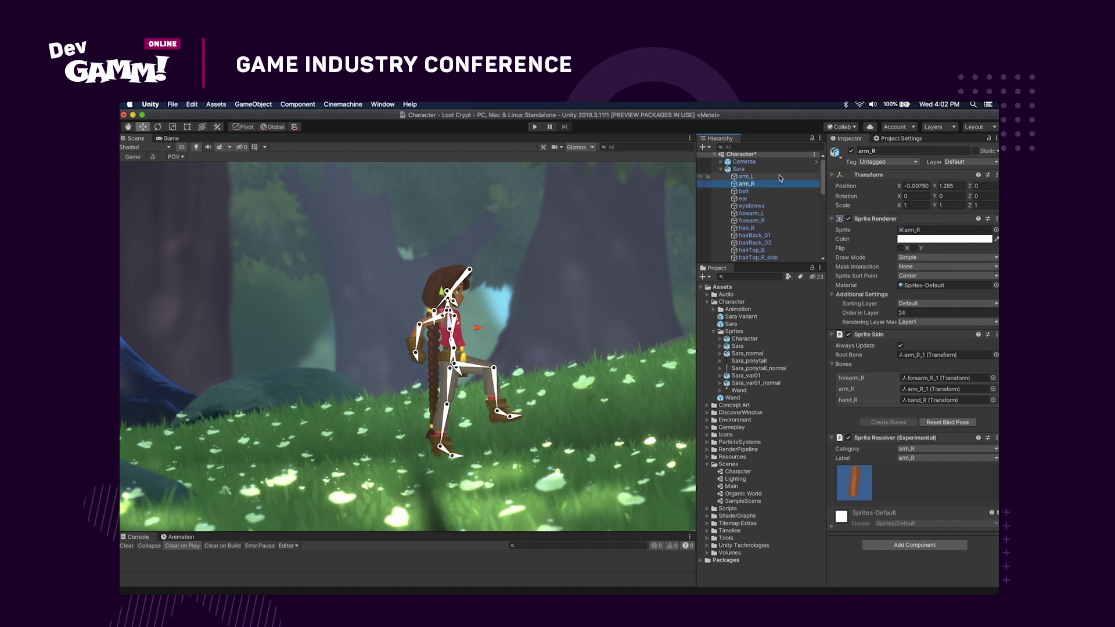
key(Down)
key(Down)
key(Down)
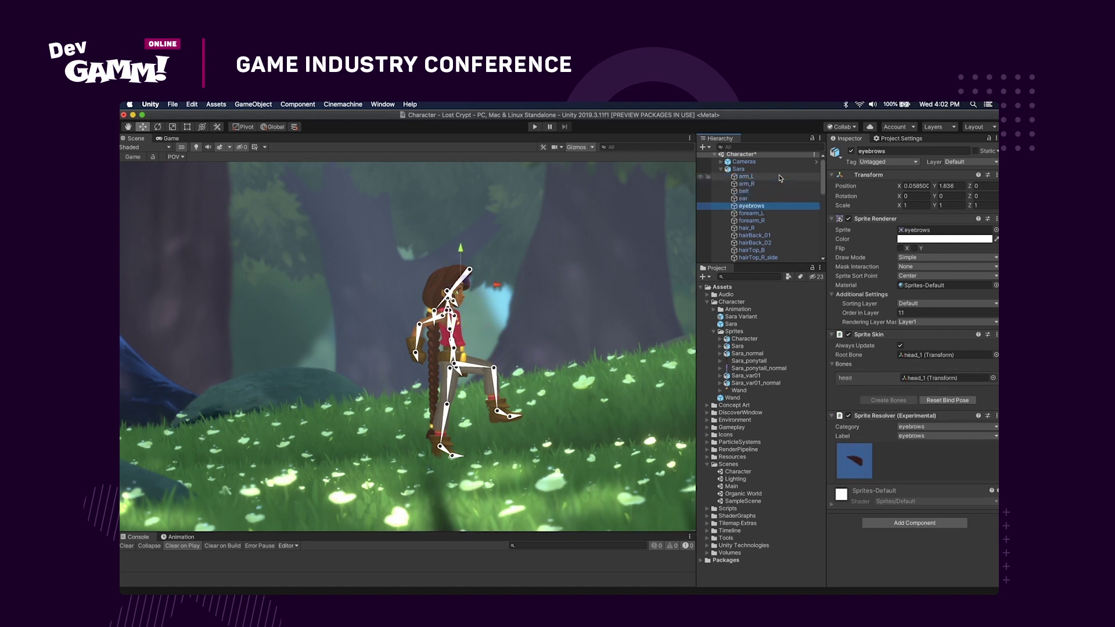
key(Down)
key(Down)
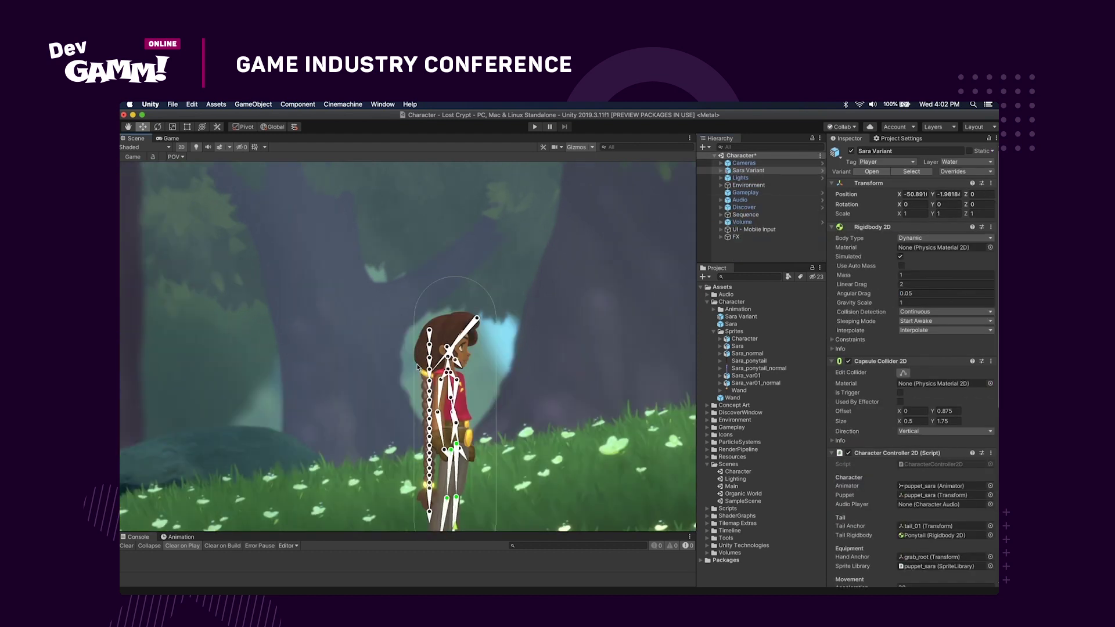
- Edit the hinge joint of the ponytail's bone_3, setting its lower angle to -29.44 and its upper angle to about 26.8
scroll(429, 366, up, 5)
scroll(429, 366, up, 4)
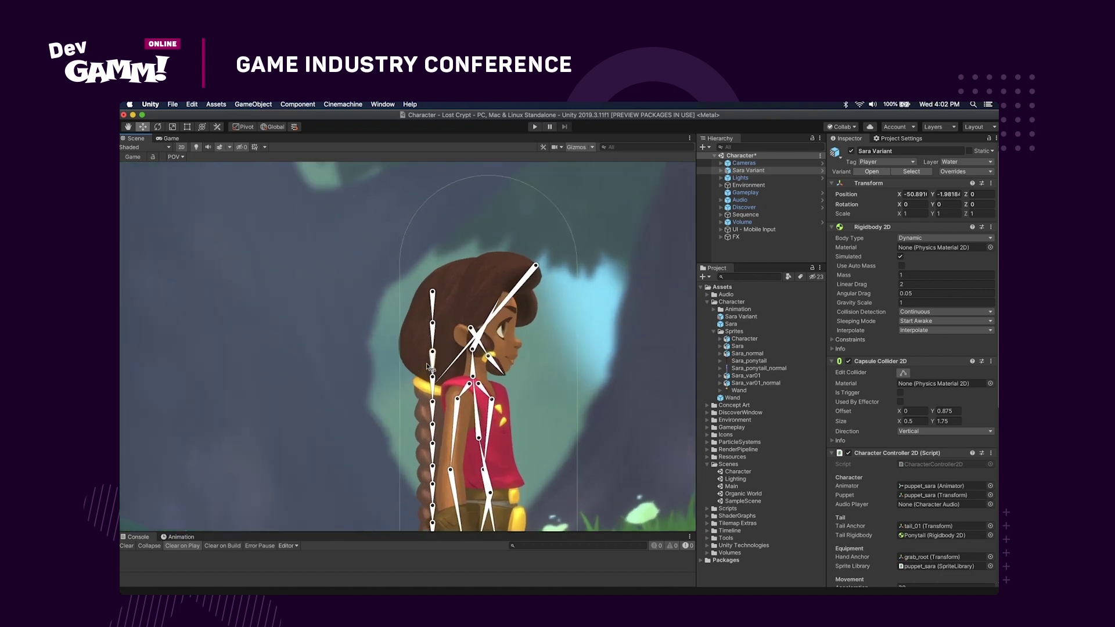
click(435, 364)
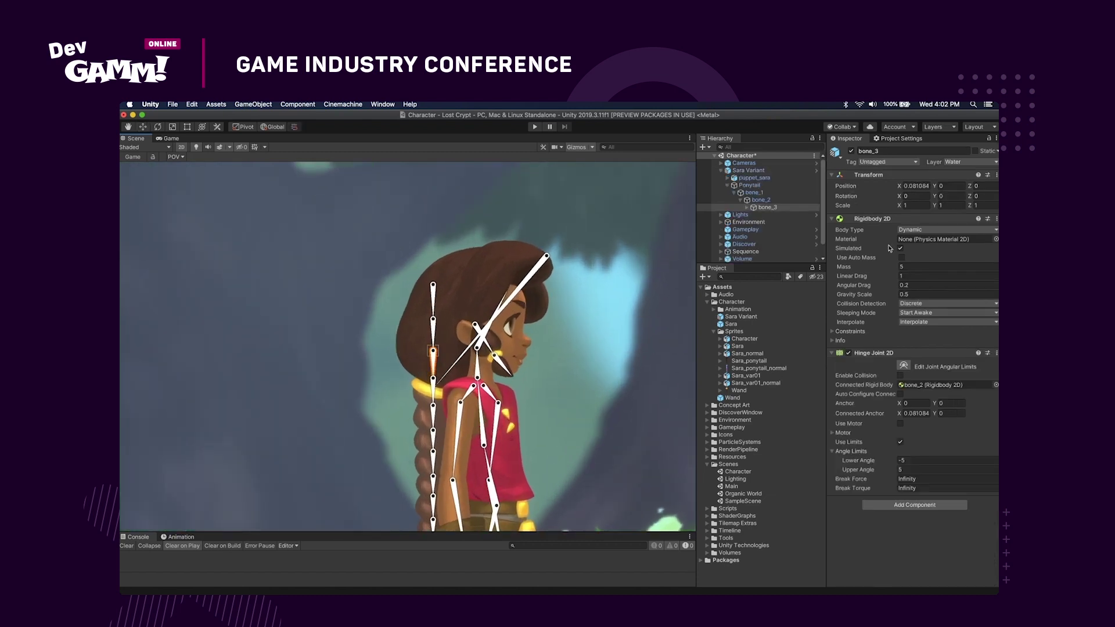
click(747, 208)
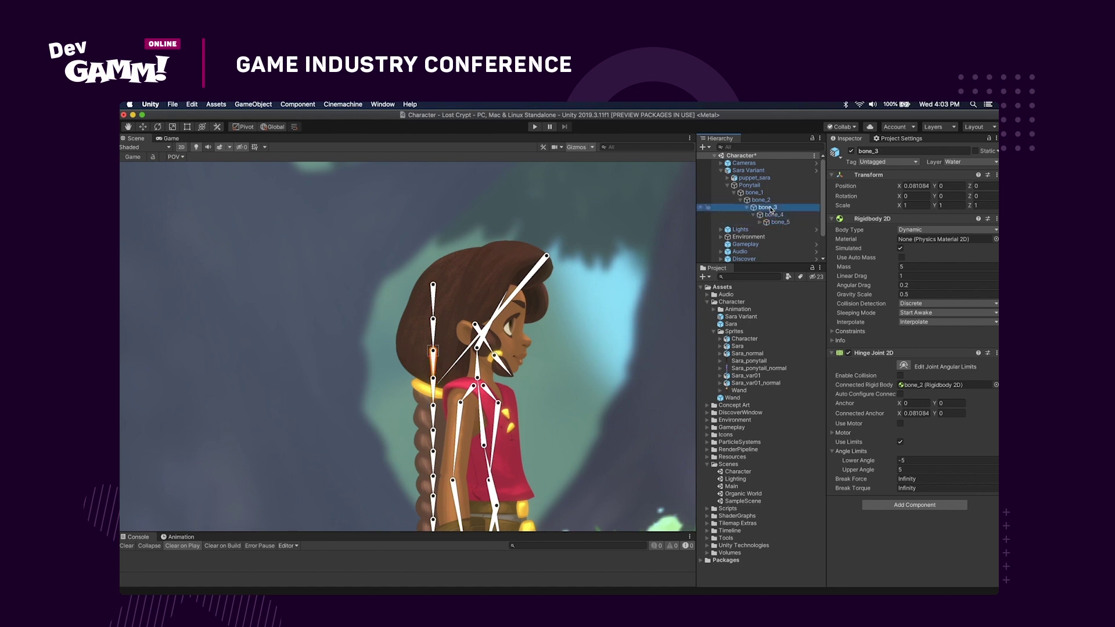
click(903, 366)
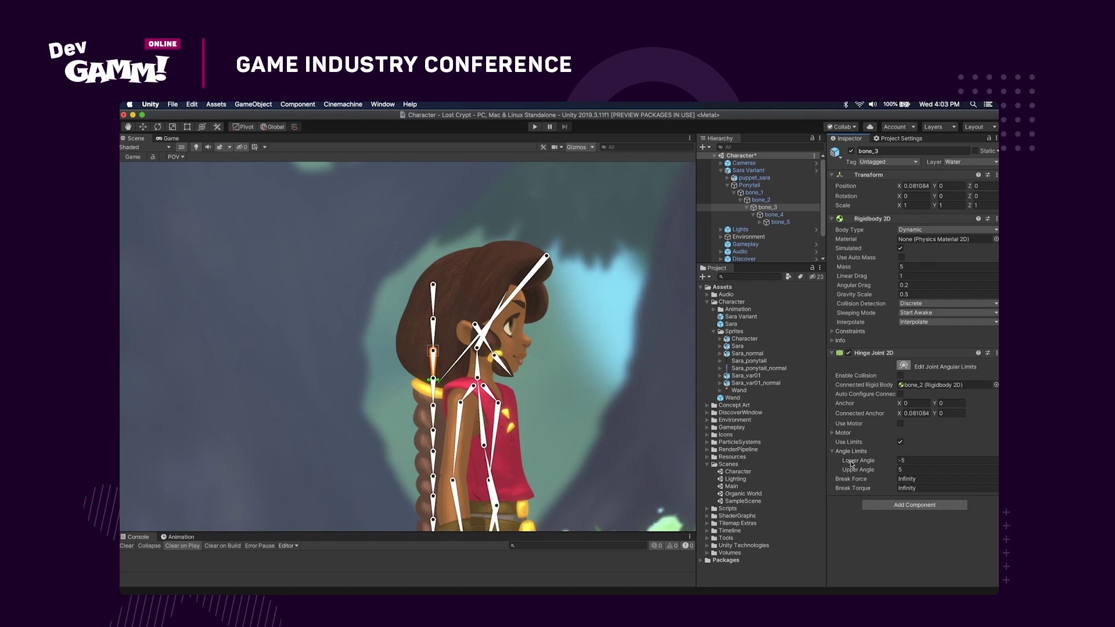
drag(863, 462, 482, 446)
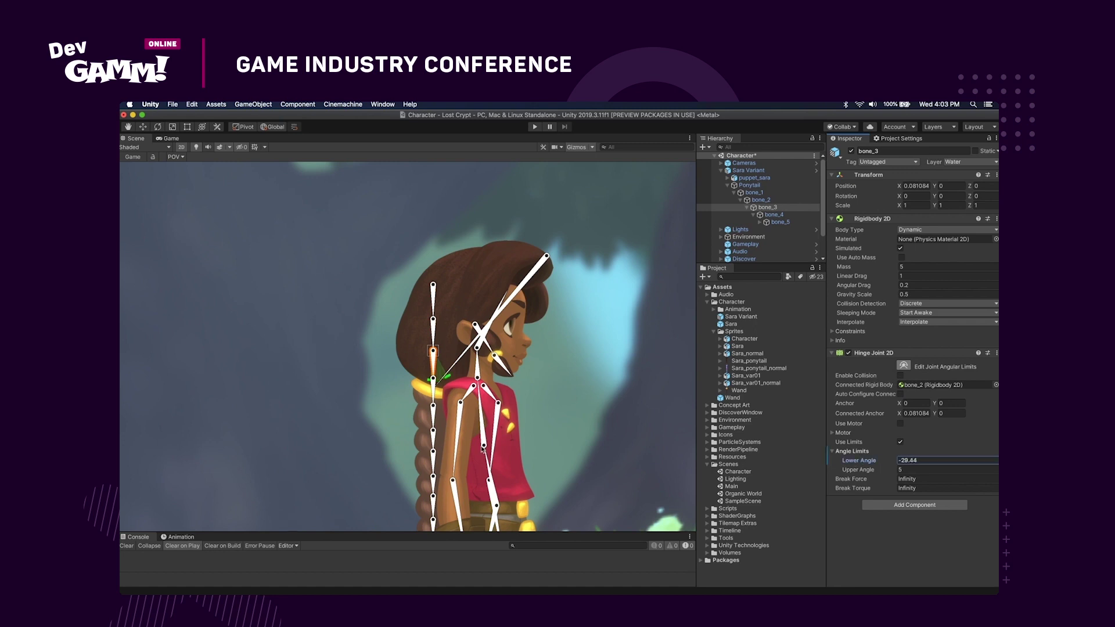
drag(879, 473, 423, 372)
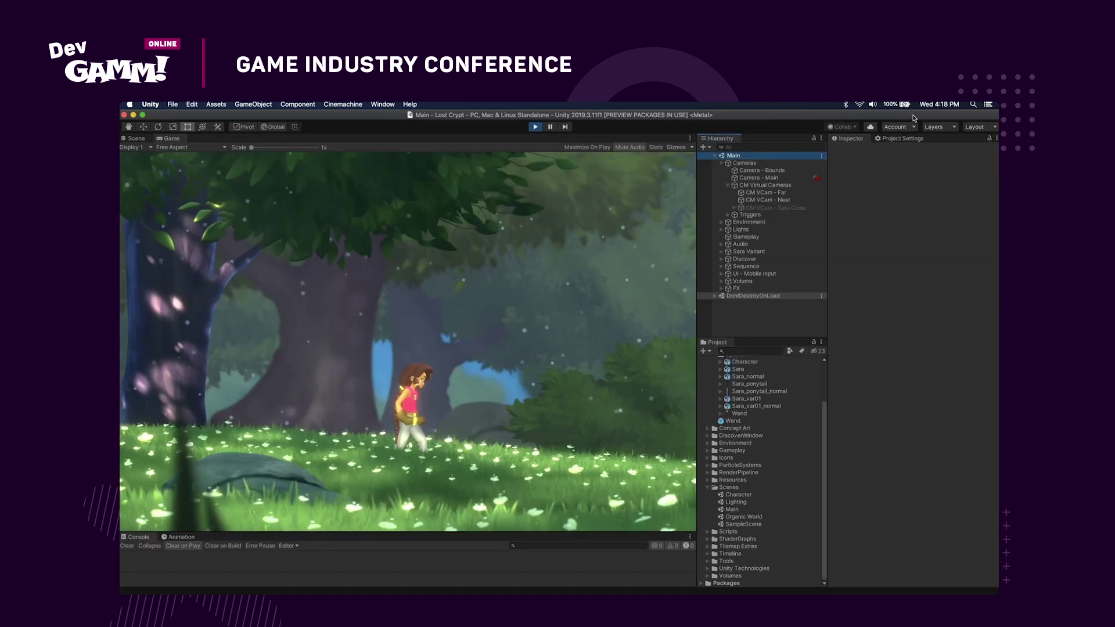
- Run the character back and forth through the Main scene in play mode to examine the ponytail's motion
key(Left)
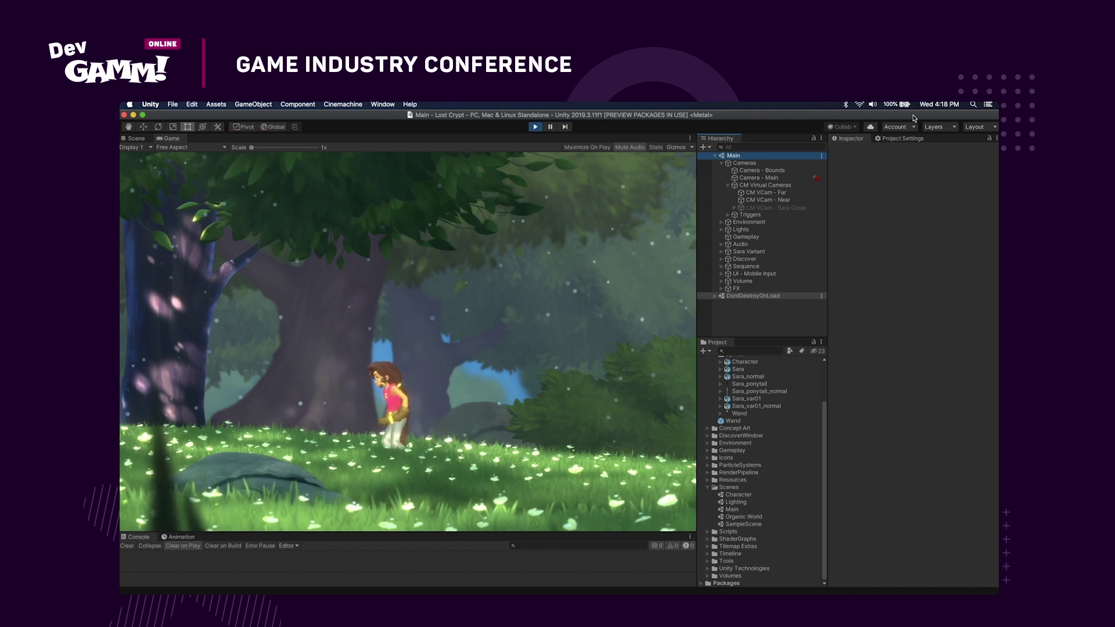
key(Left)
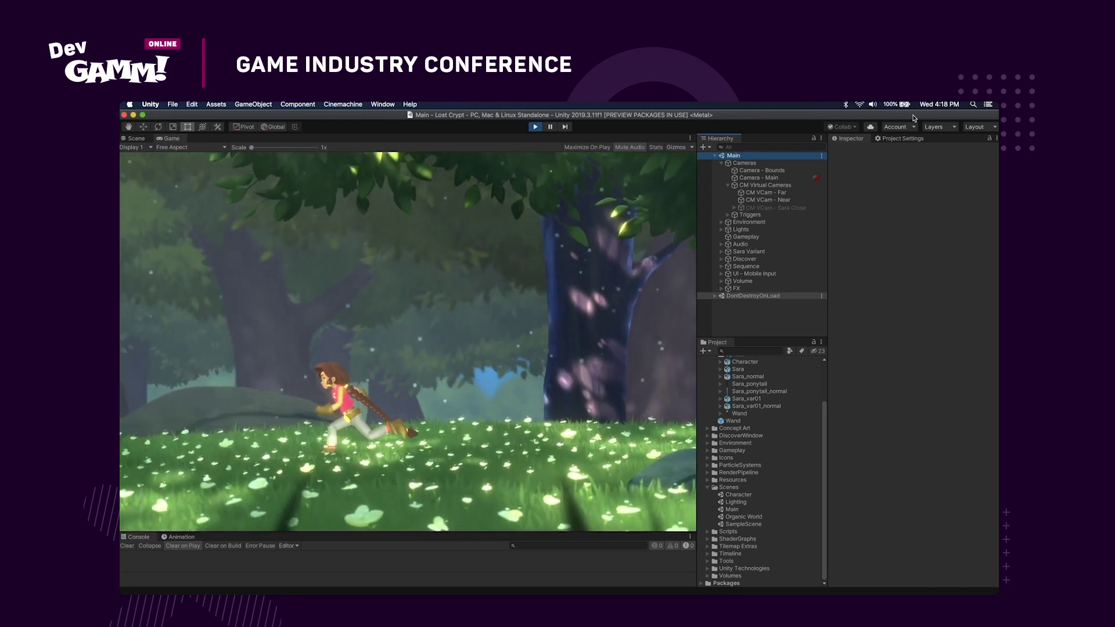
key(Right)
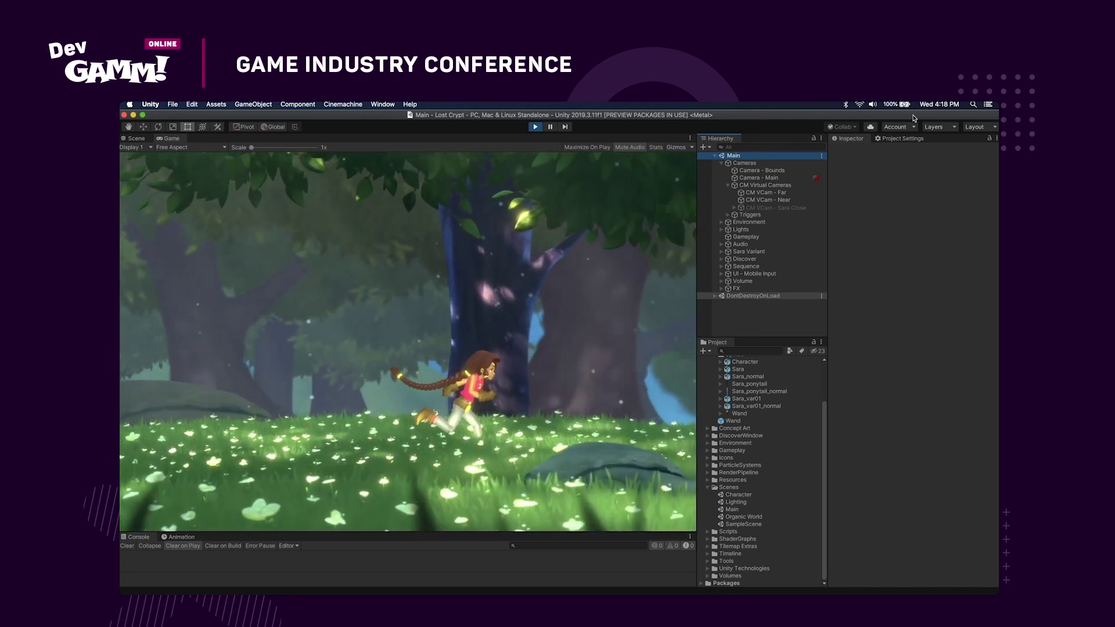
key(Right)
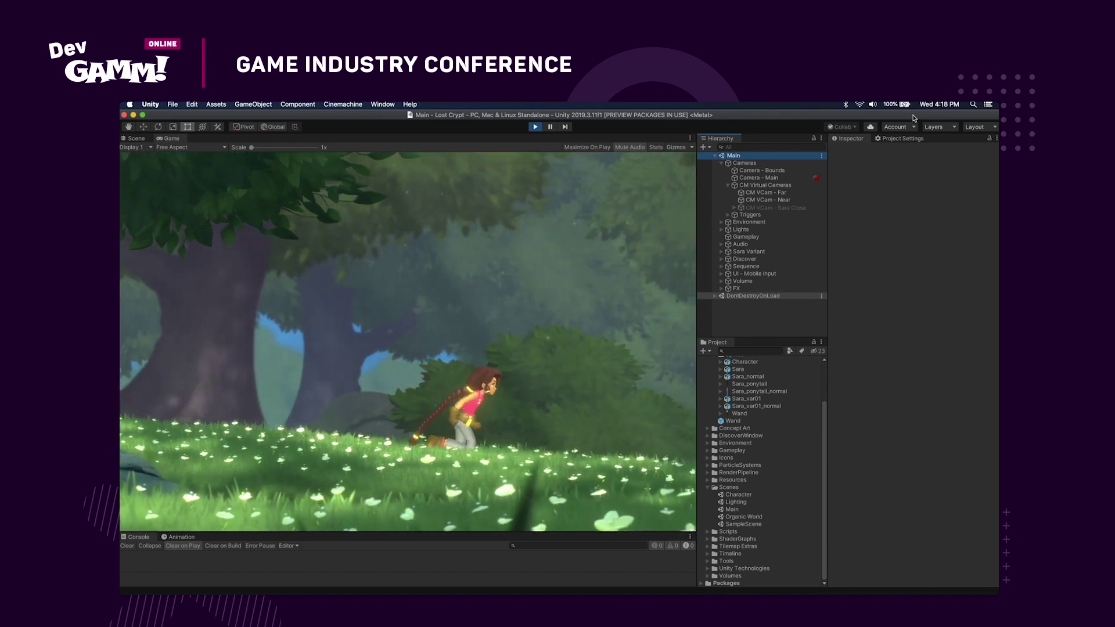
key(Right)
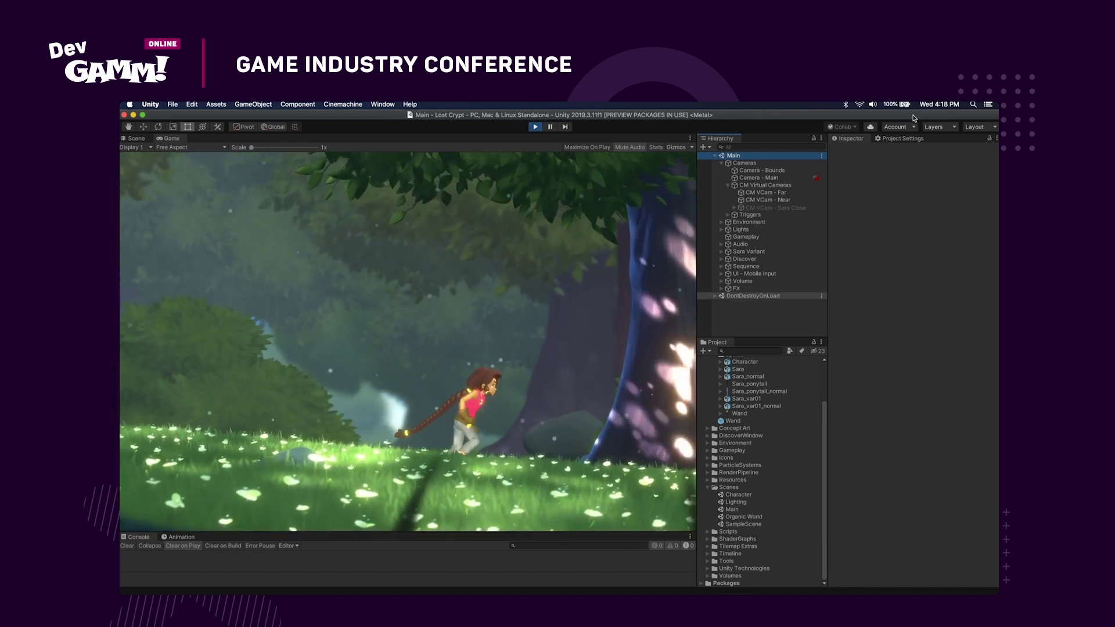
key(Right)
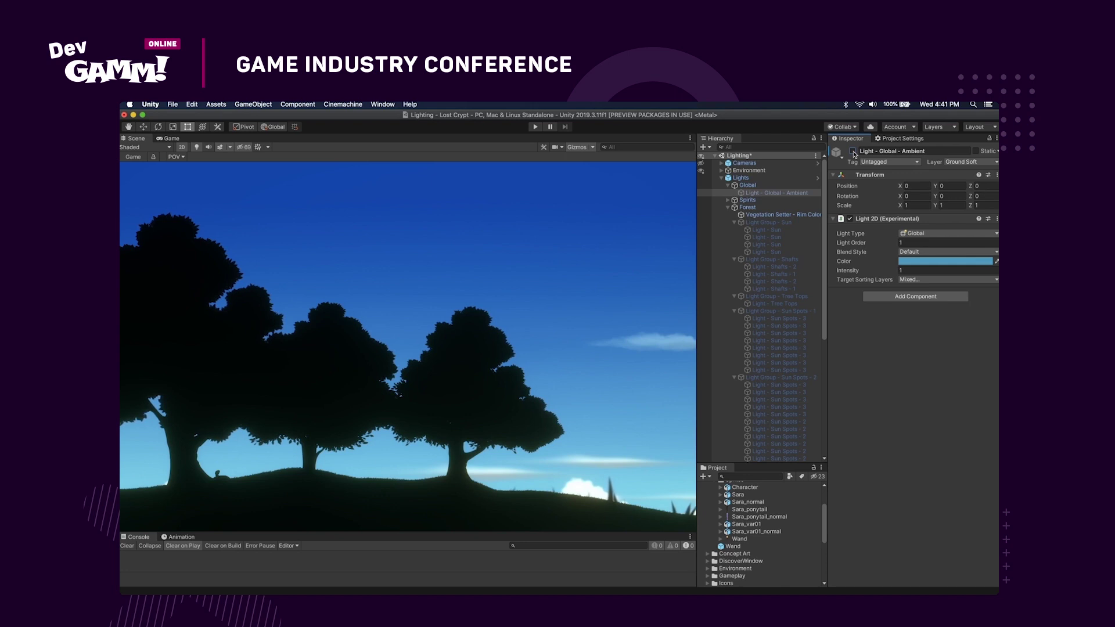
- Enable the Light - Global - Ambient light and the Light Group - Sun object
click(853, 151)
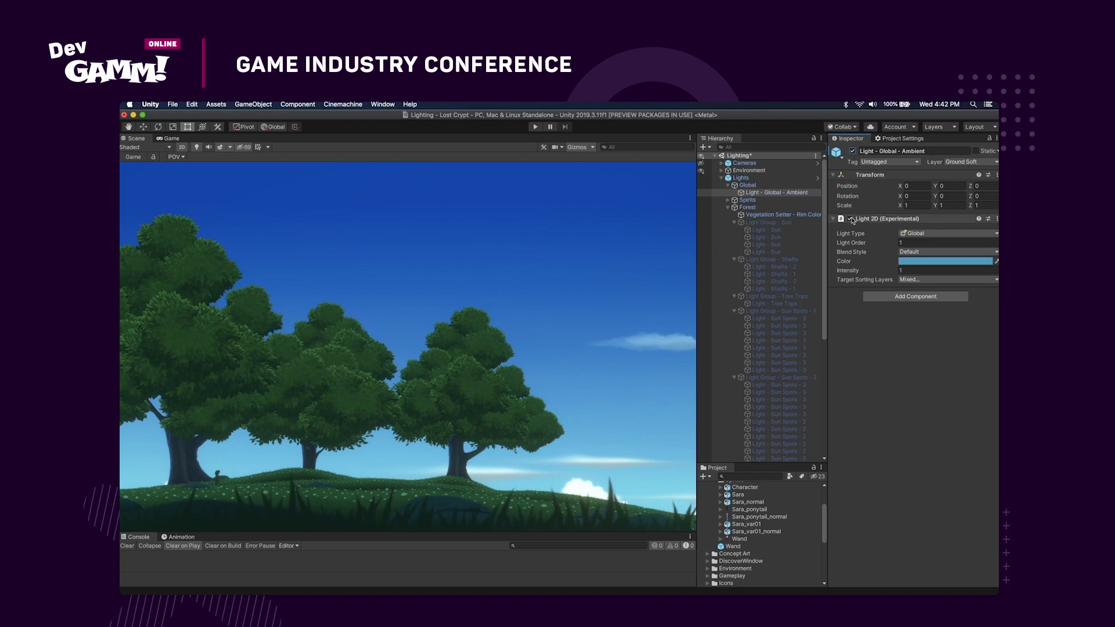
click(788, 222)
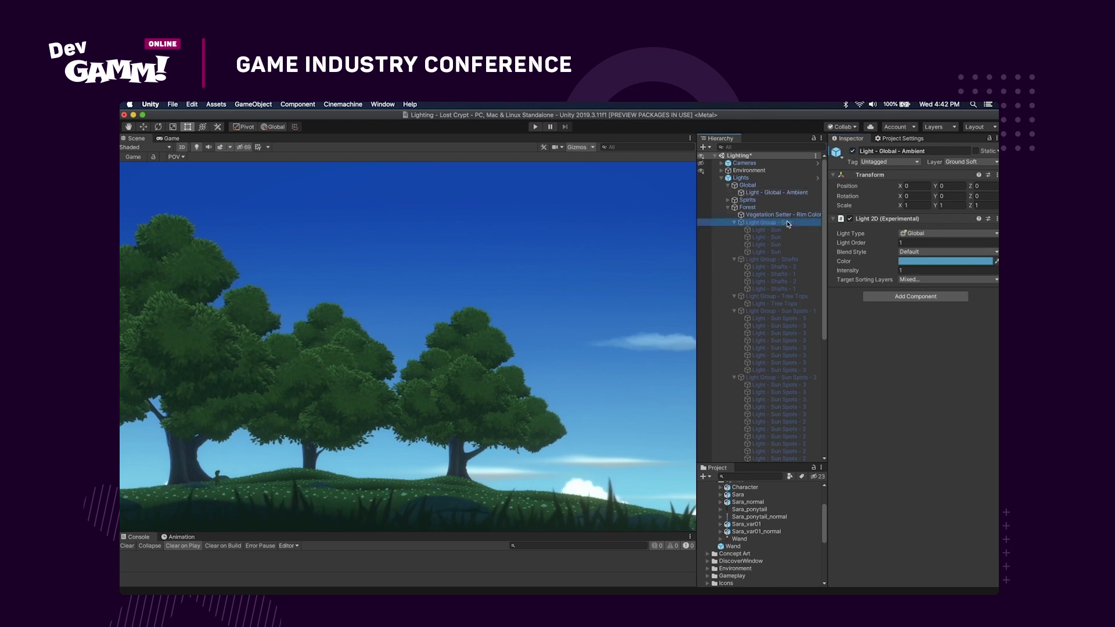
click(853, 151)
- Adjust the first Light - Sun point light in the scene to an outer radius of about 10.37
click(778, 230)
drag(451, 409, 459, 382)
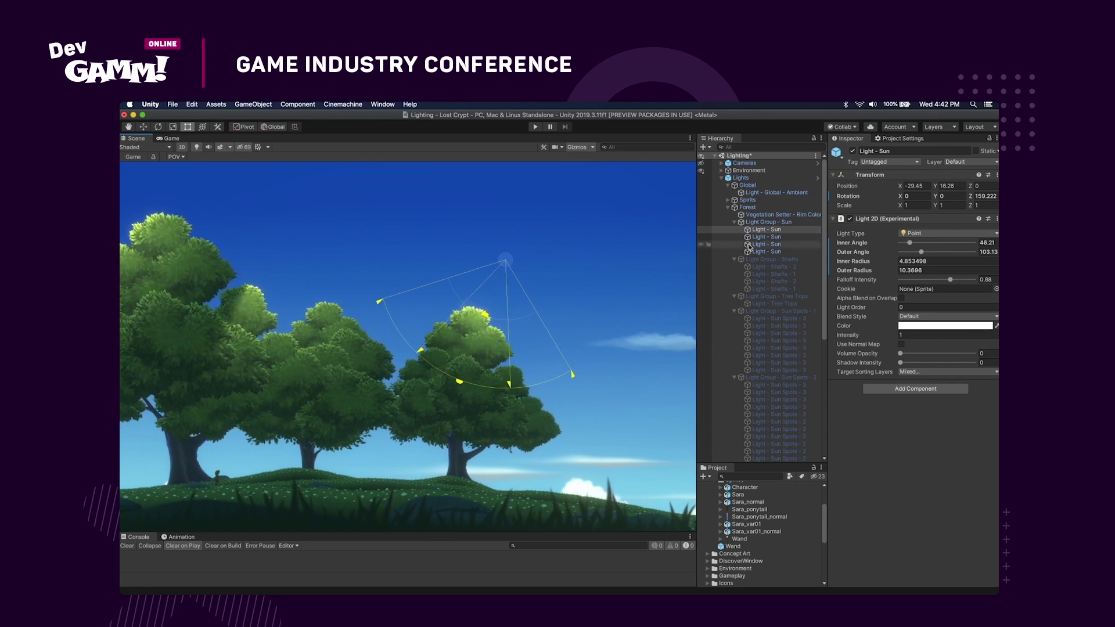
- Enable Light Group - Tree Tops and edit the freeform outline of Light - Tree Tops across the tree crowns
click(772, 295)
click(853, 151)
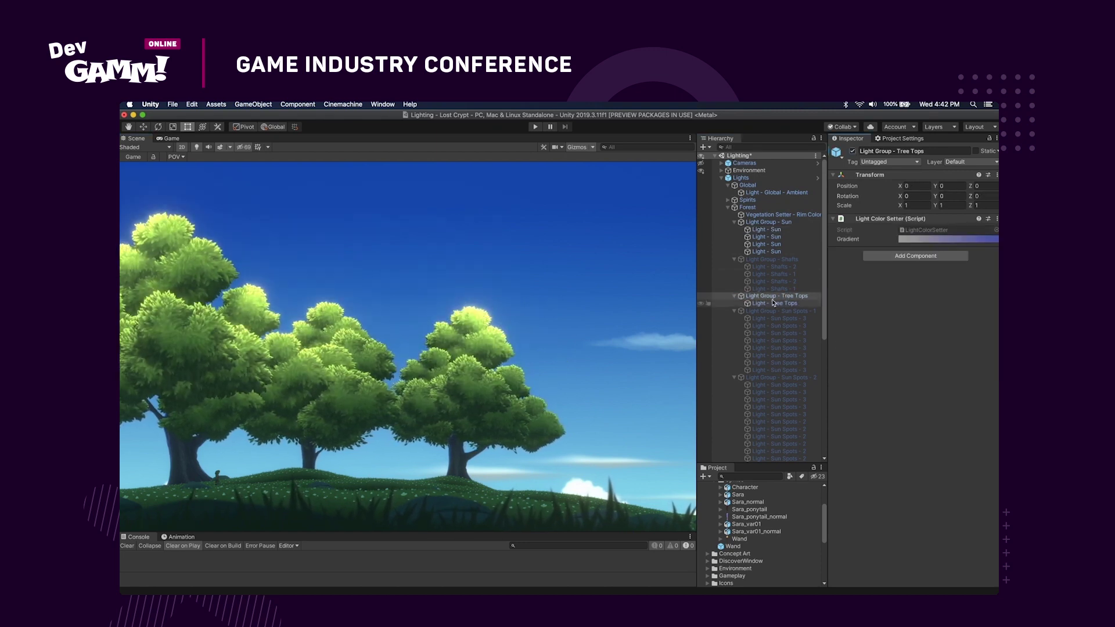
click(773, 303)
click(375, 377)
click(772, 354)
click(904, 356)
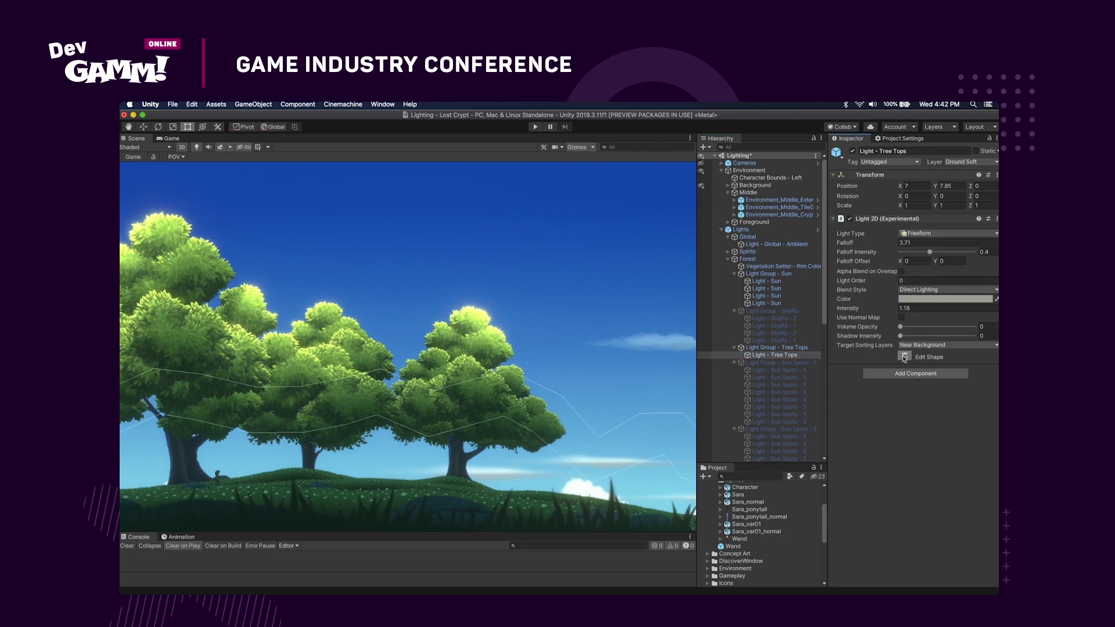
drag(433, 312, 441, 383)
drag(299, 387, 341, 372)
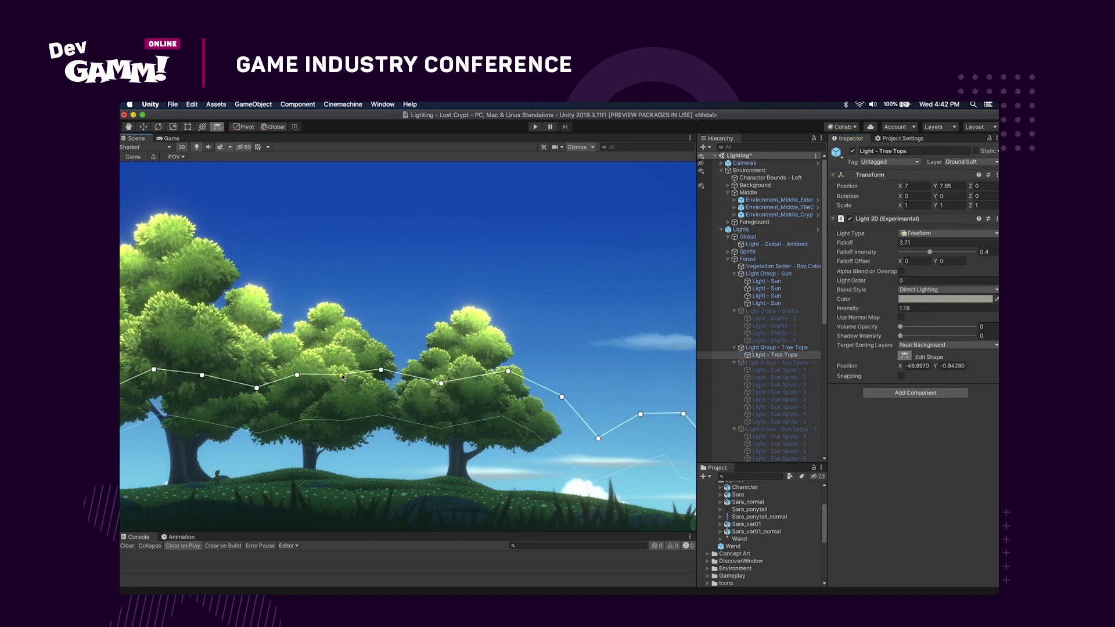
- Enable the Light Group - Grass and Light Group - Character objects
scroll(807, 372, down, 15)
click(794, 386)
click(852, 152)
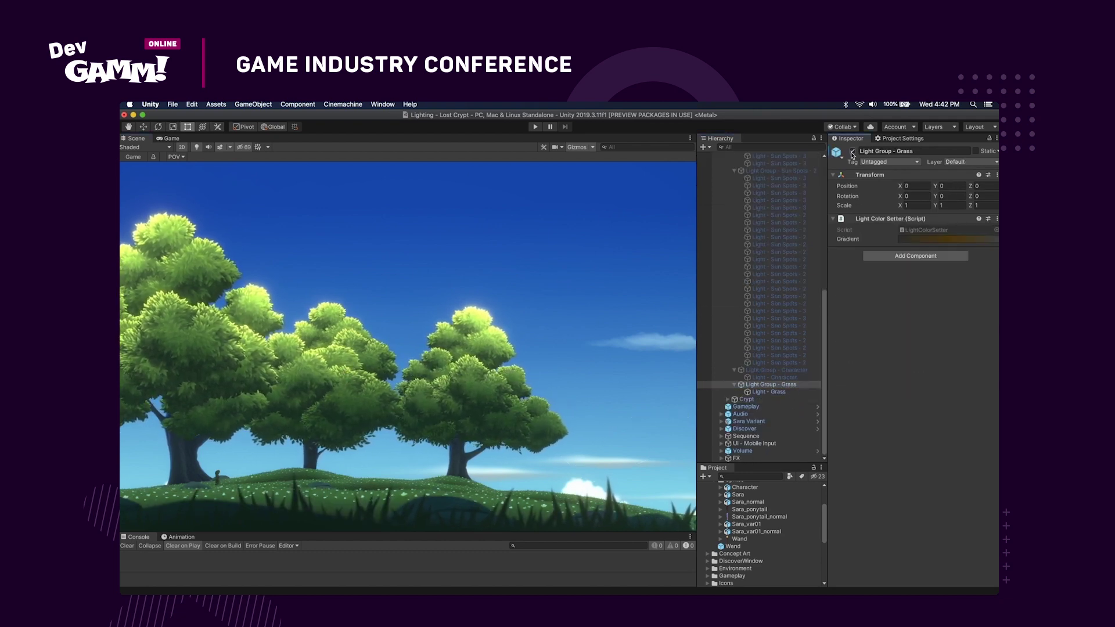
click(791, 371)
click(852, 151)
- Enable the Light Group - Sun Spots - 1, Light Group - Sun Spots - 2 and Light Group - Shafts objects
scroll(792, 303, up, 10)
scroll(793, 303, down, 2)
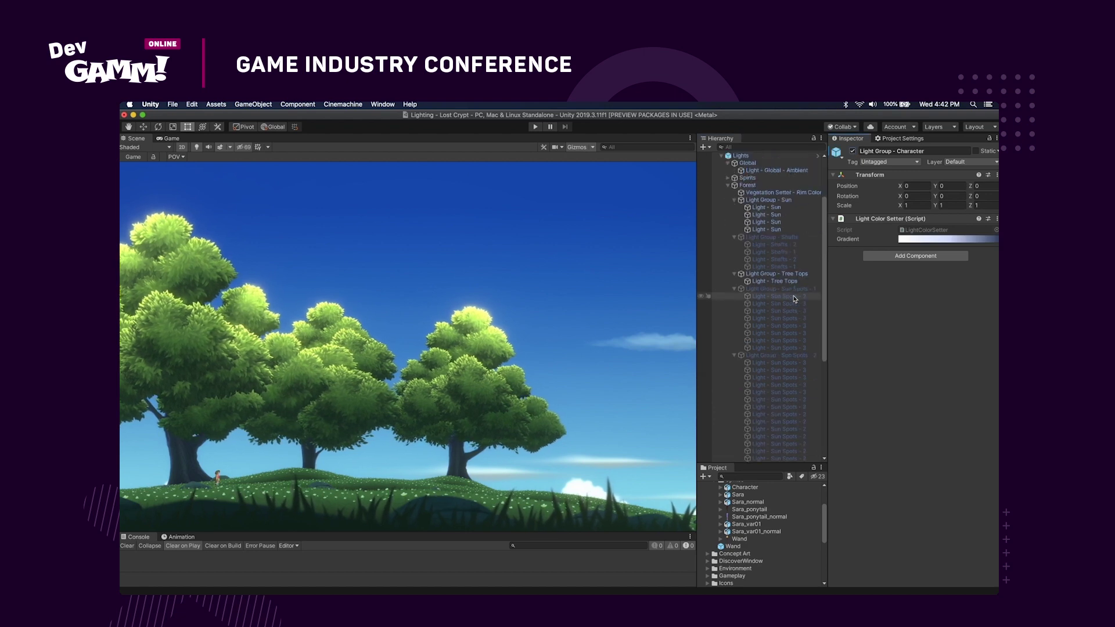
click(796, 290)
click(852, 151)
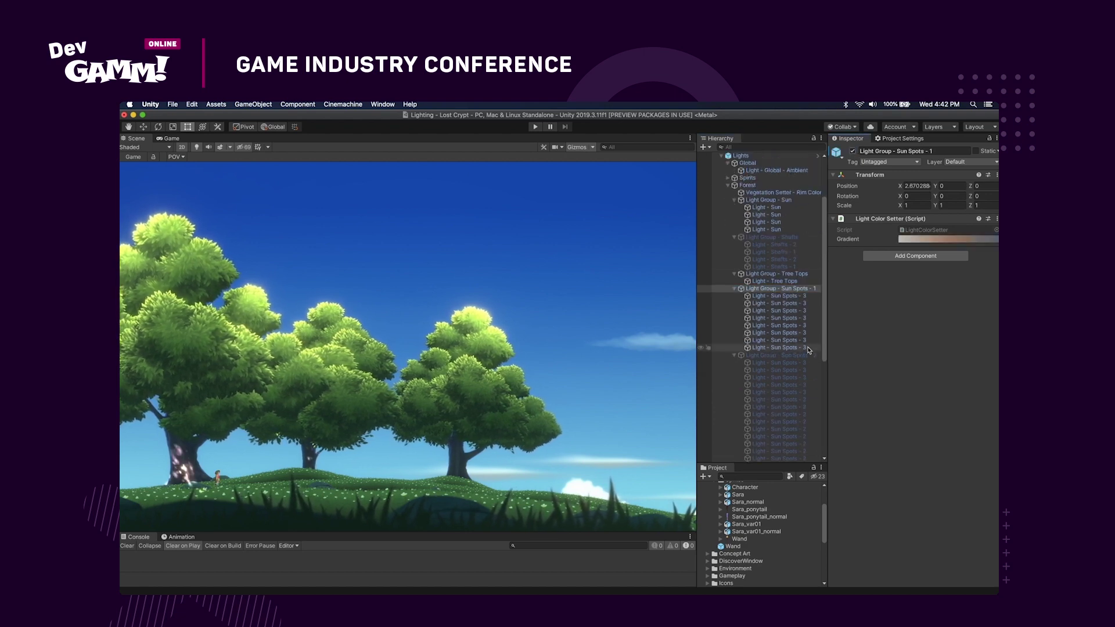
click(778, 355)
click(852, 151)
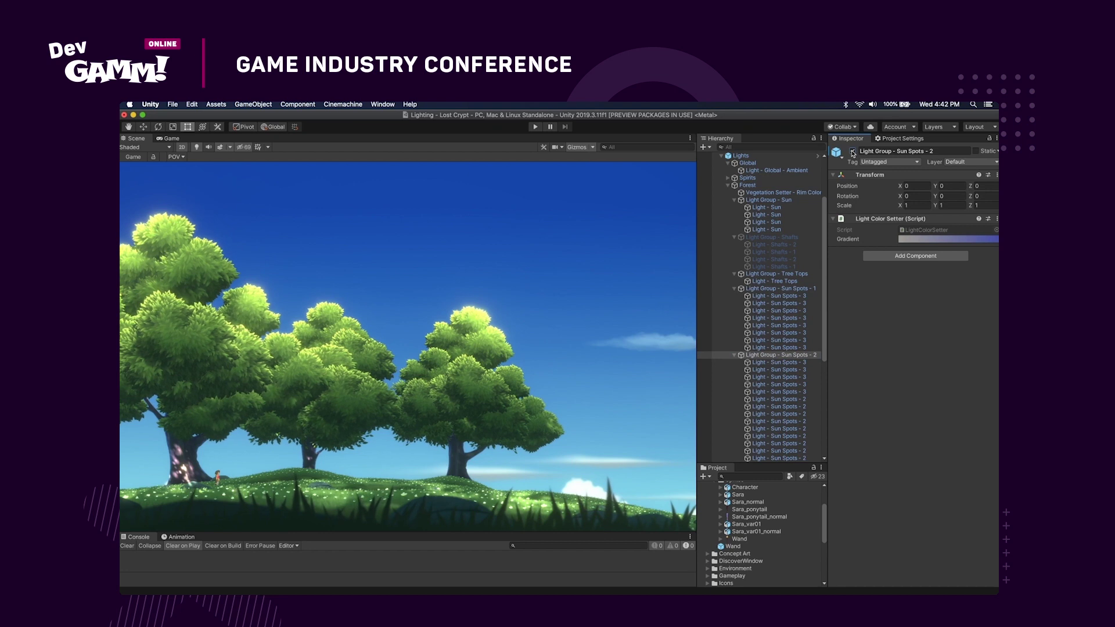
click(772, 237)
click(852, 151)
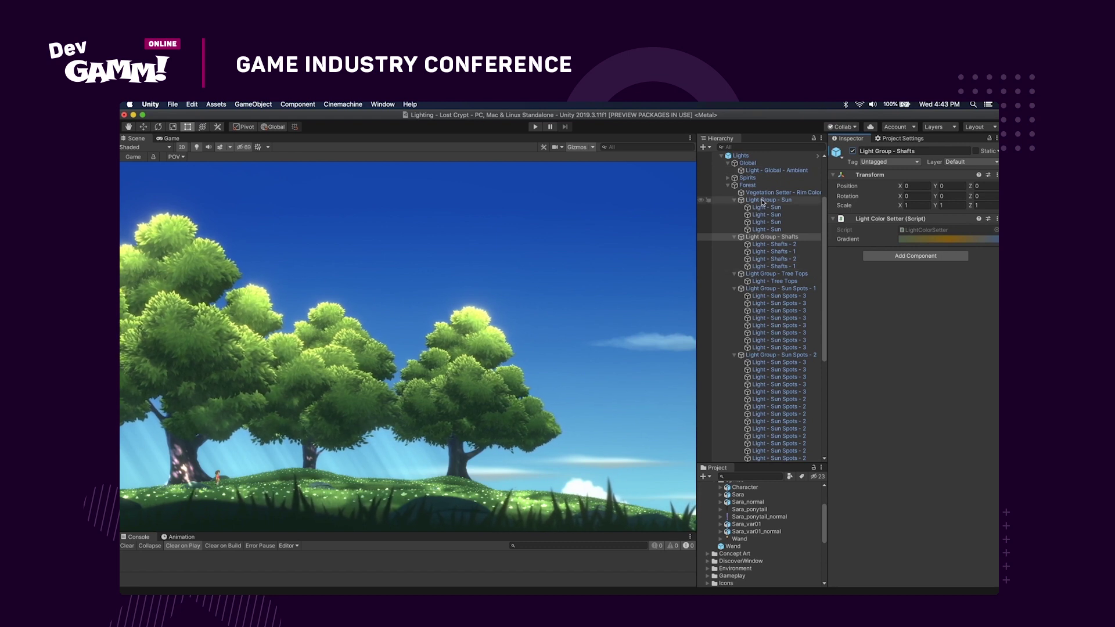
- Examine the color controller on Lights and the color setter gradients on the Global object and the forest light groups
click(746, 156)
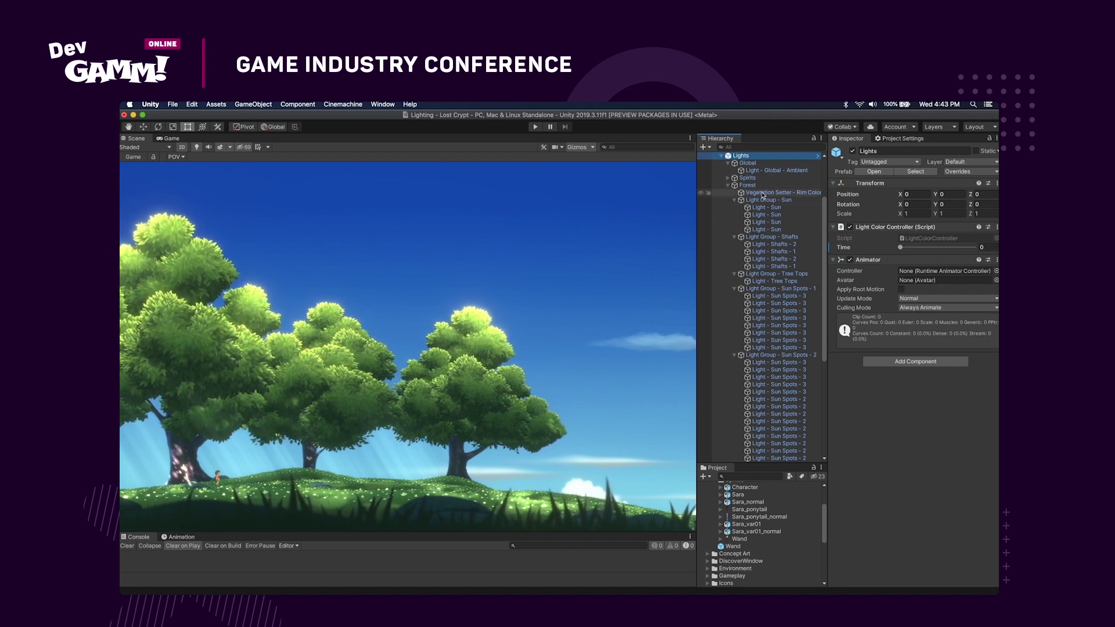
click(748, 163)
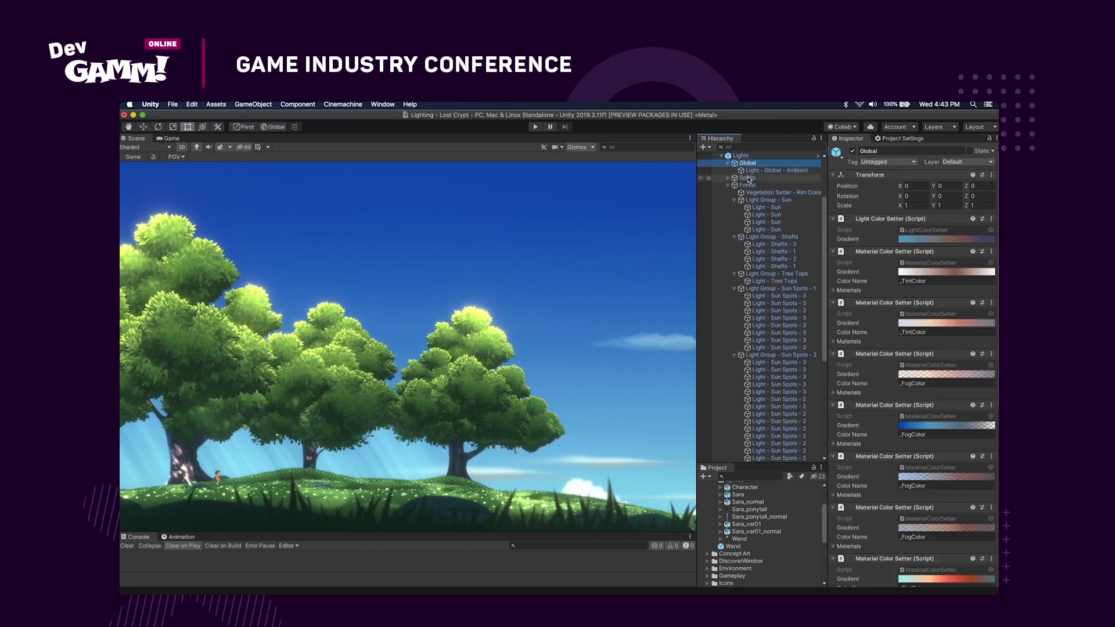
click(753, 200)
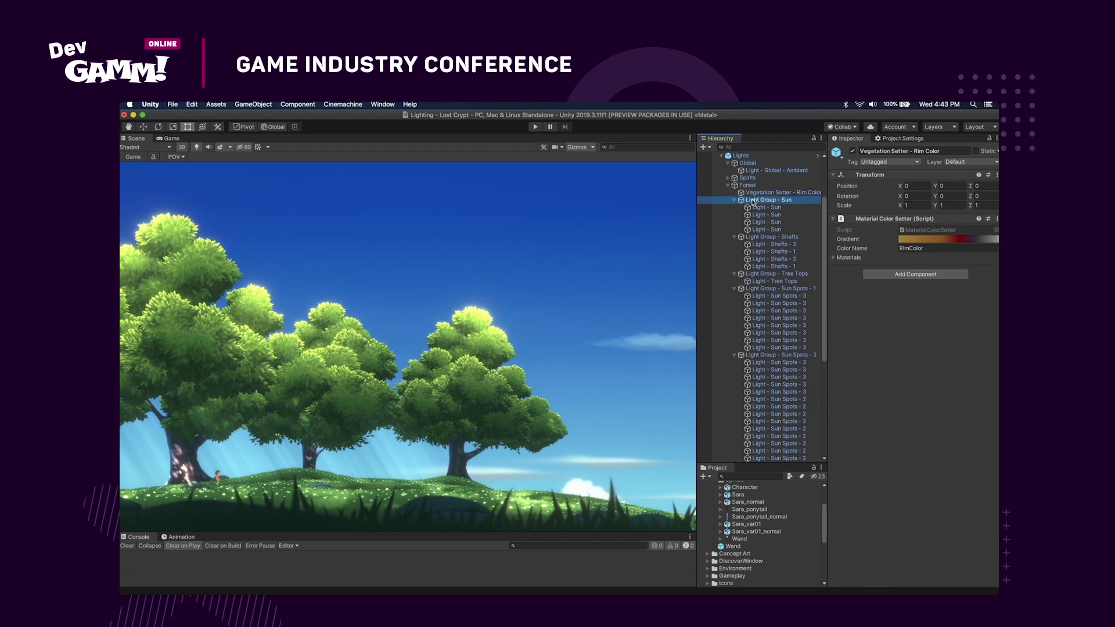
click(766, 237)
click(769, 273)
click(770, 289)
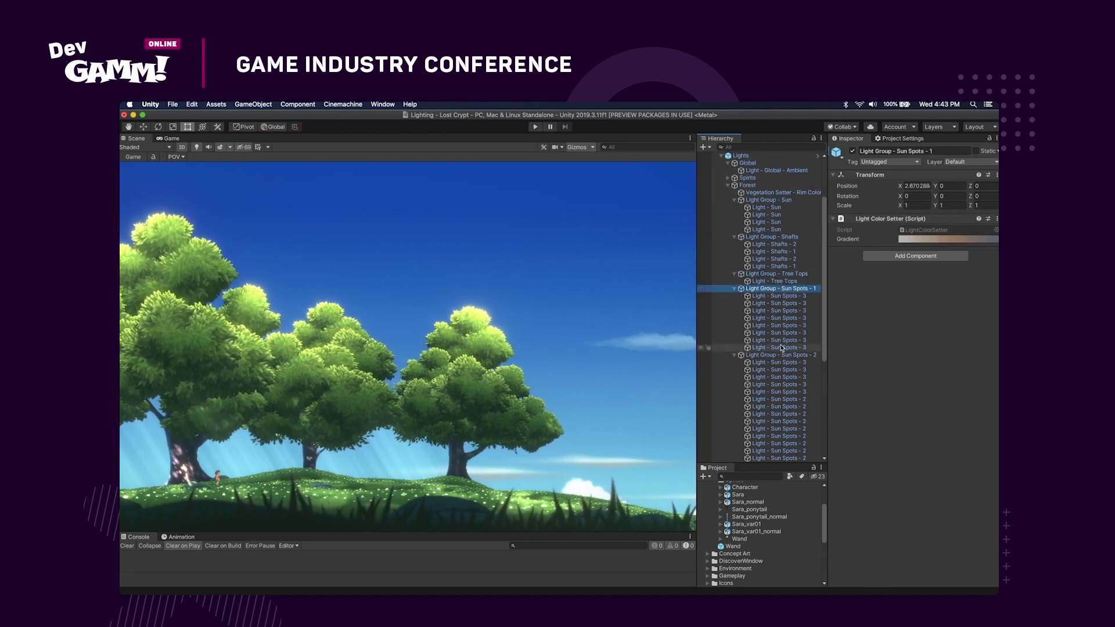
click(775, 355)
- Set the Light Color Controller's Time on the Lights object to about 0.934 for a night look
click(741, 155)
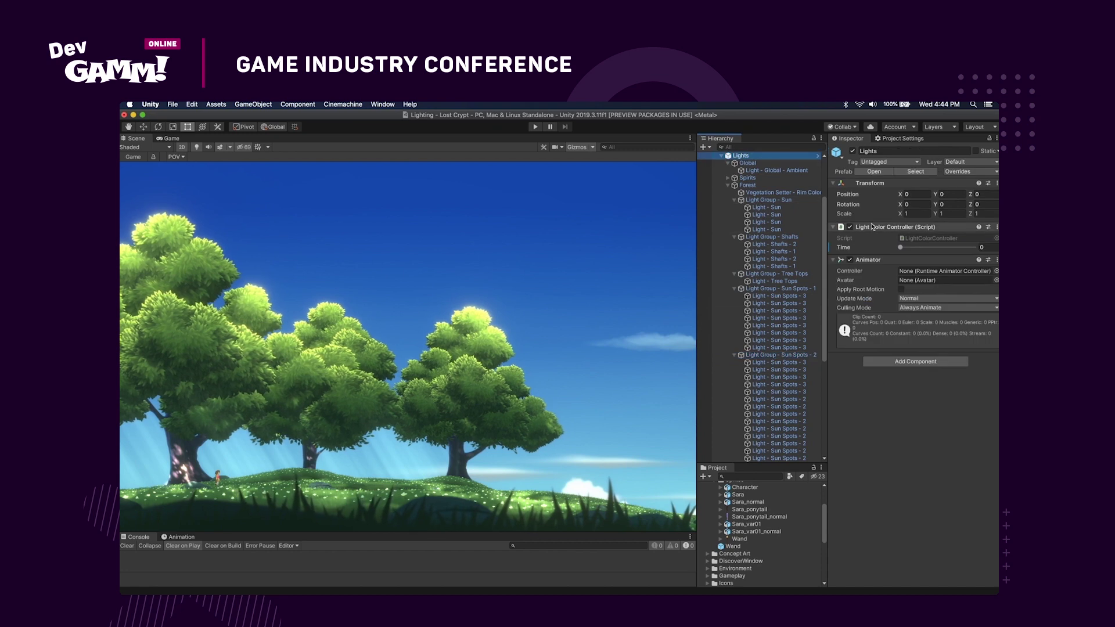
click(900, 248)
drag(901, 251, 963, 249)
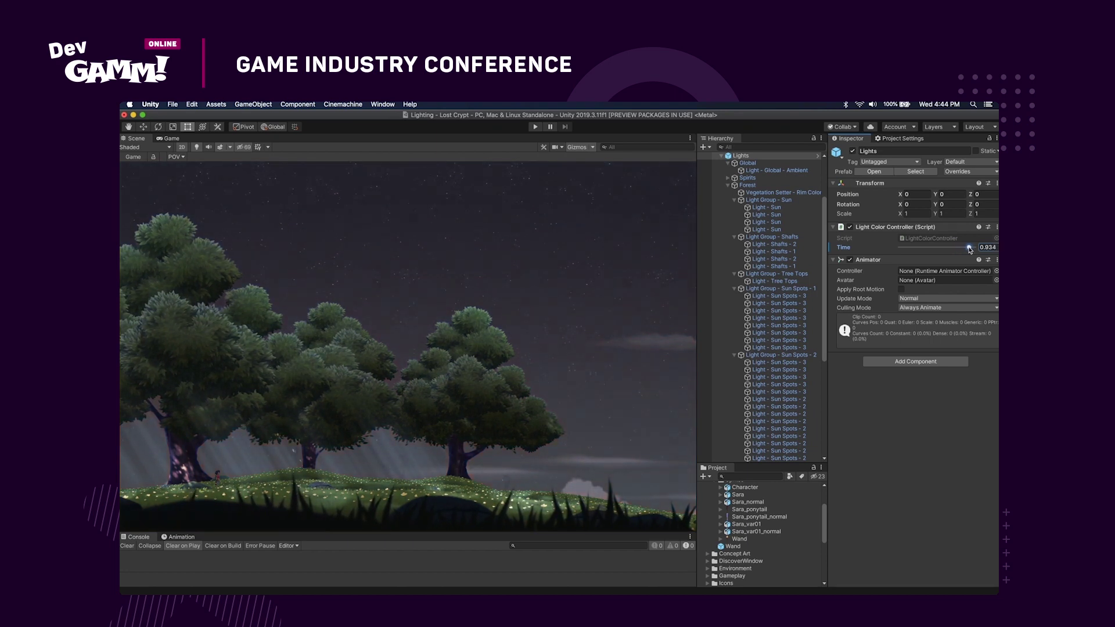